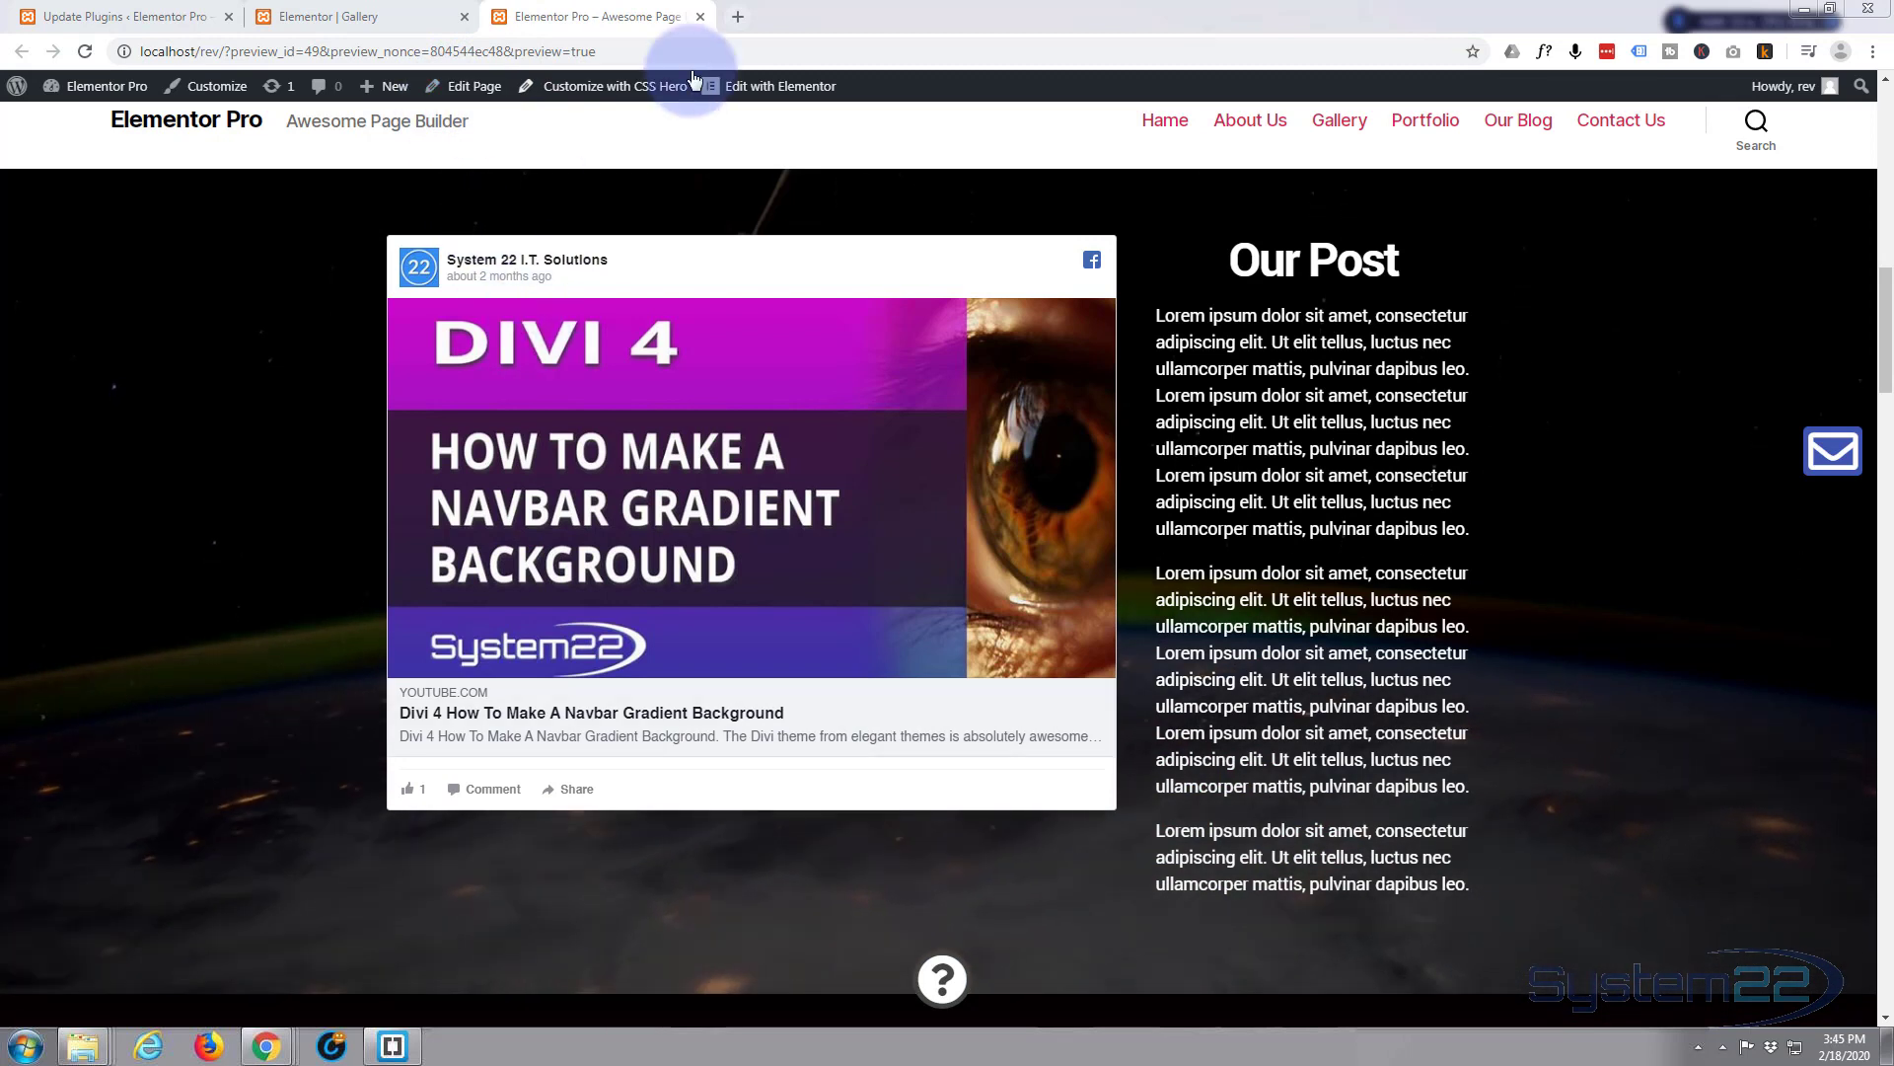
# Open the previewed page in the Elementor editor from the WordPress admin bar.
pyautogui.click(785, 89)
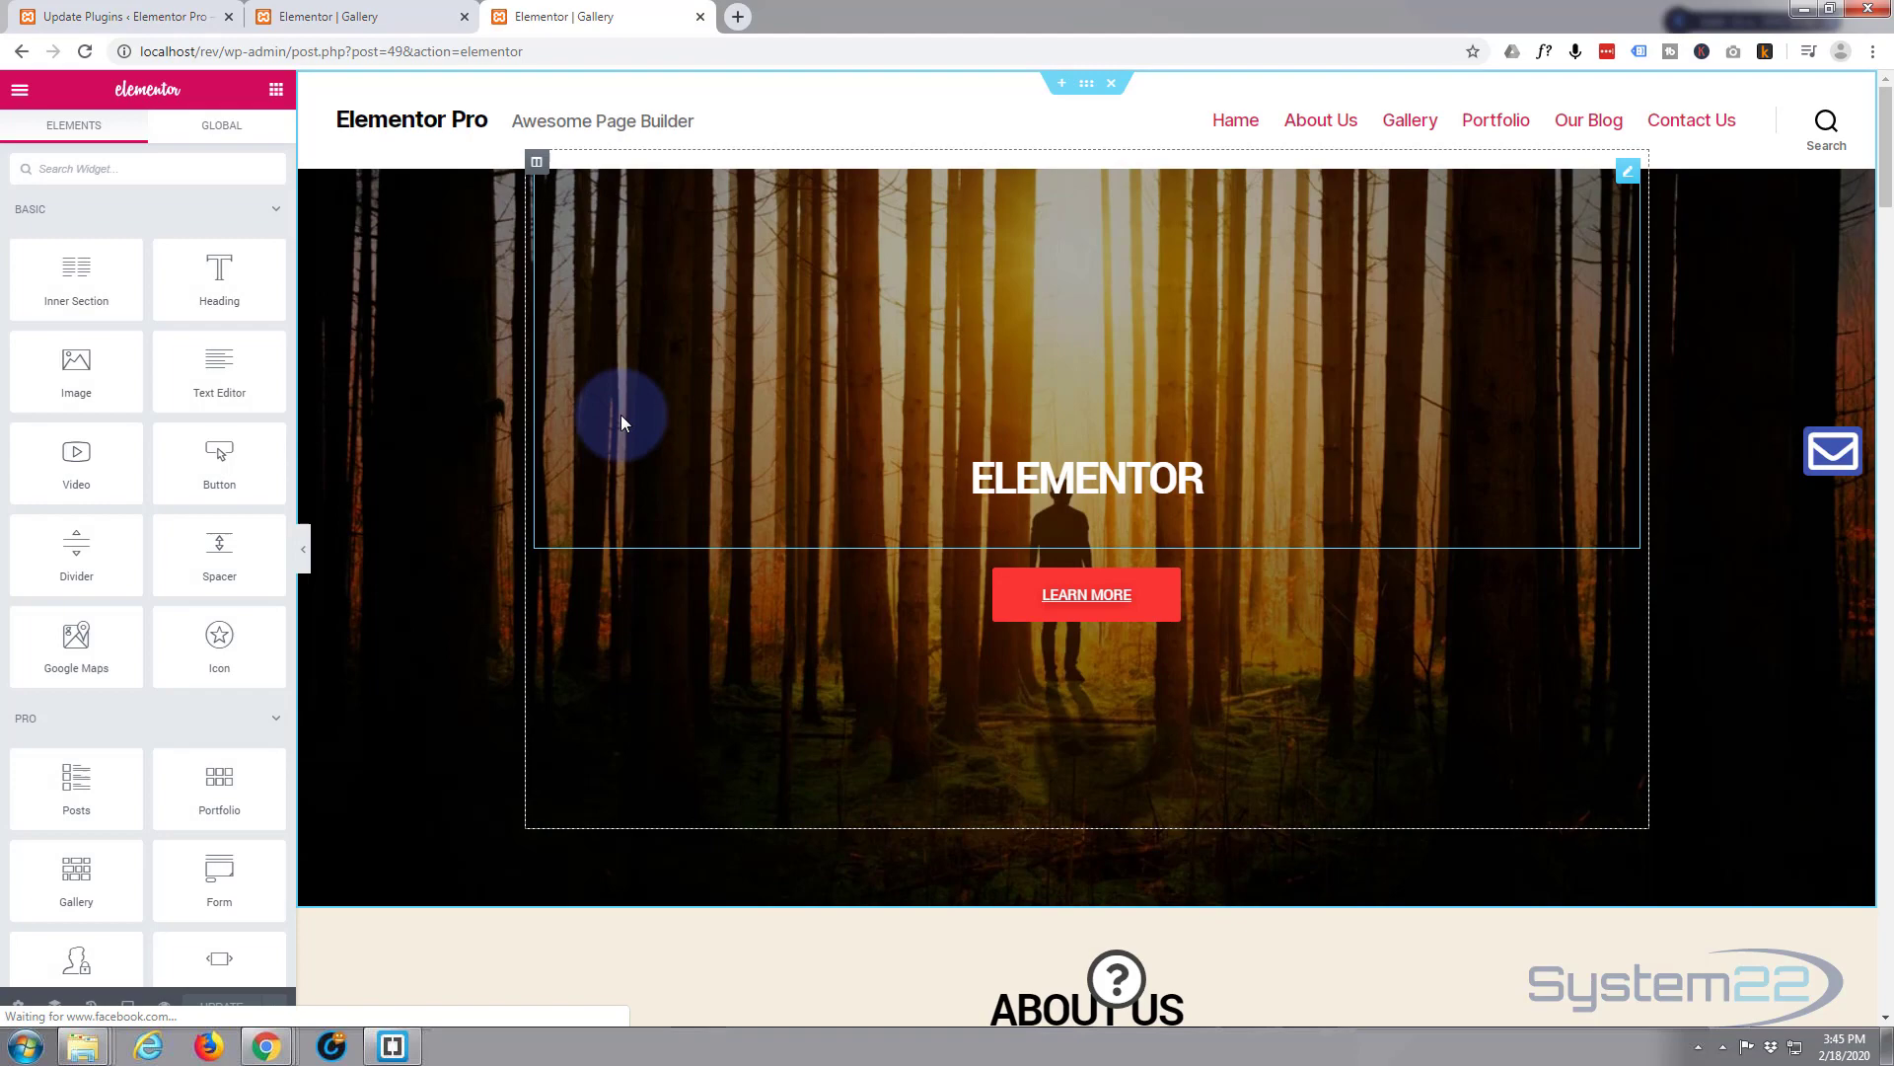
# Scroll the editor preview down past the blog cards to the Portfolio section.
pyautogui.scroll(-10, 394, 452)
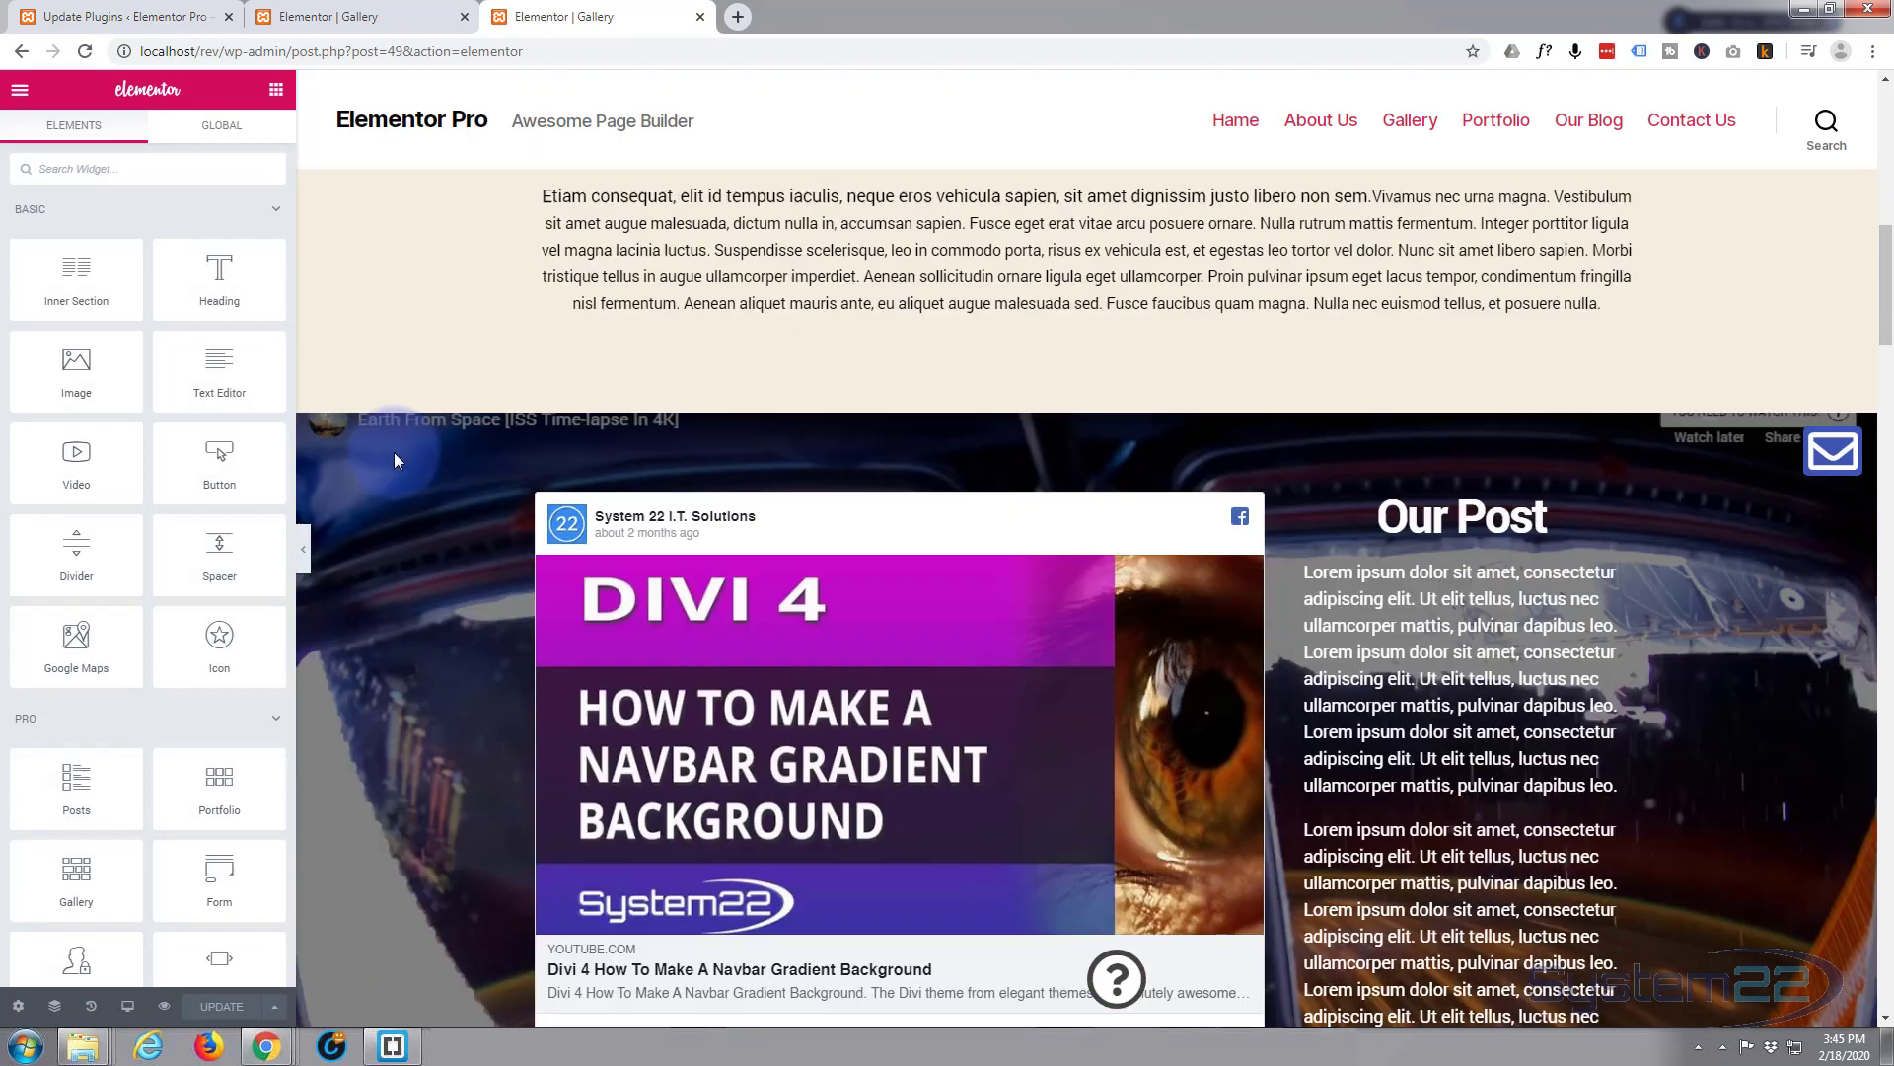
pyautogui.scroll(-10, 393, 452)
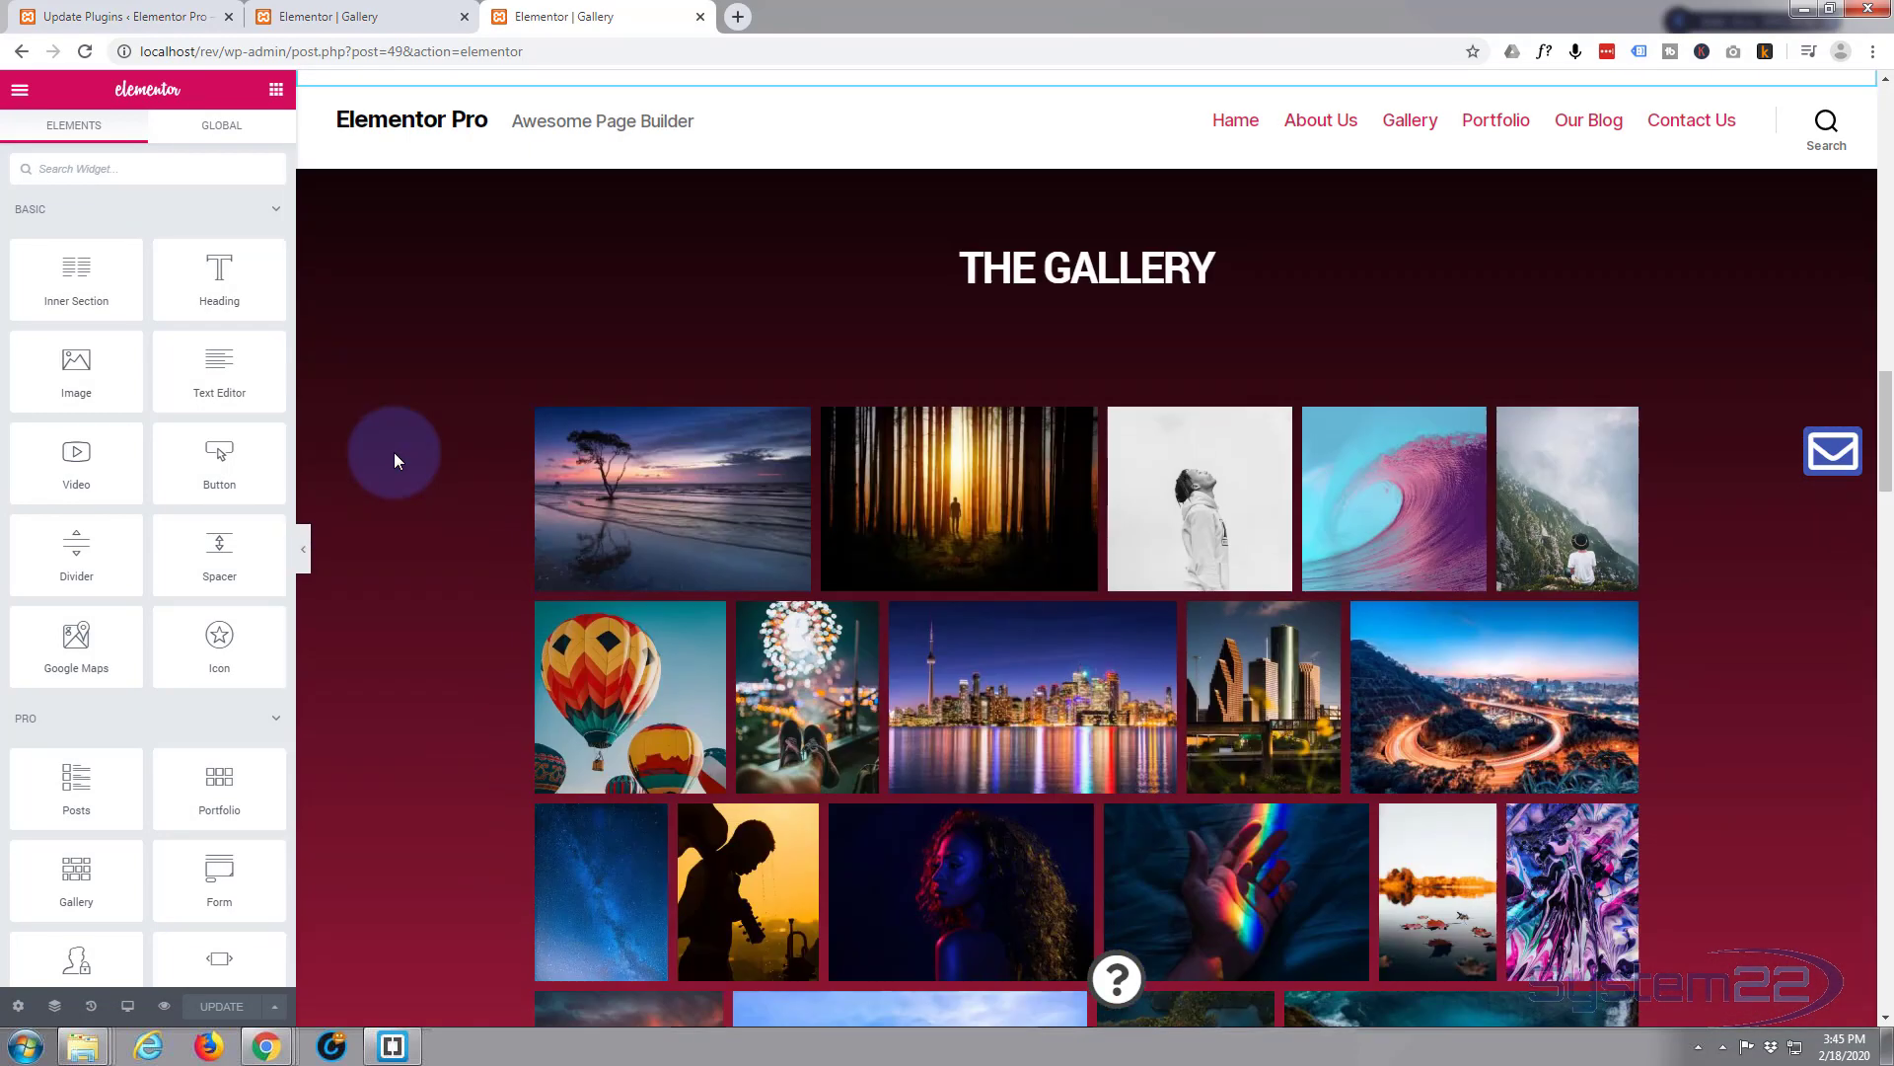
pyautogui.scroll(-10, 394, 459)
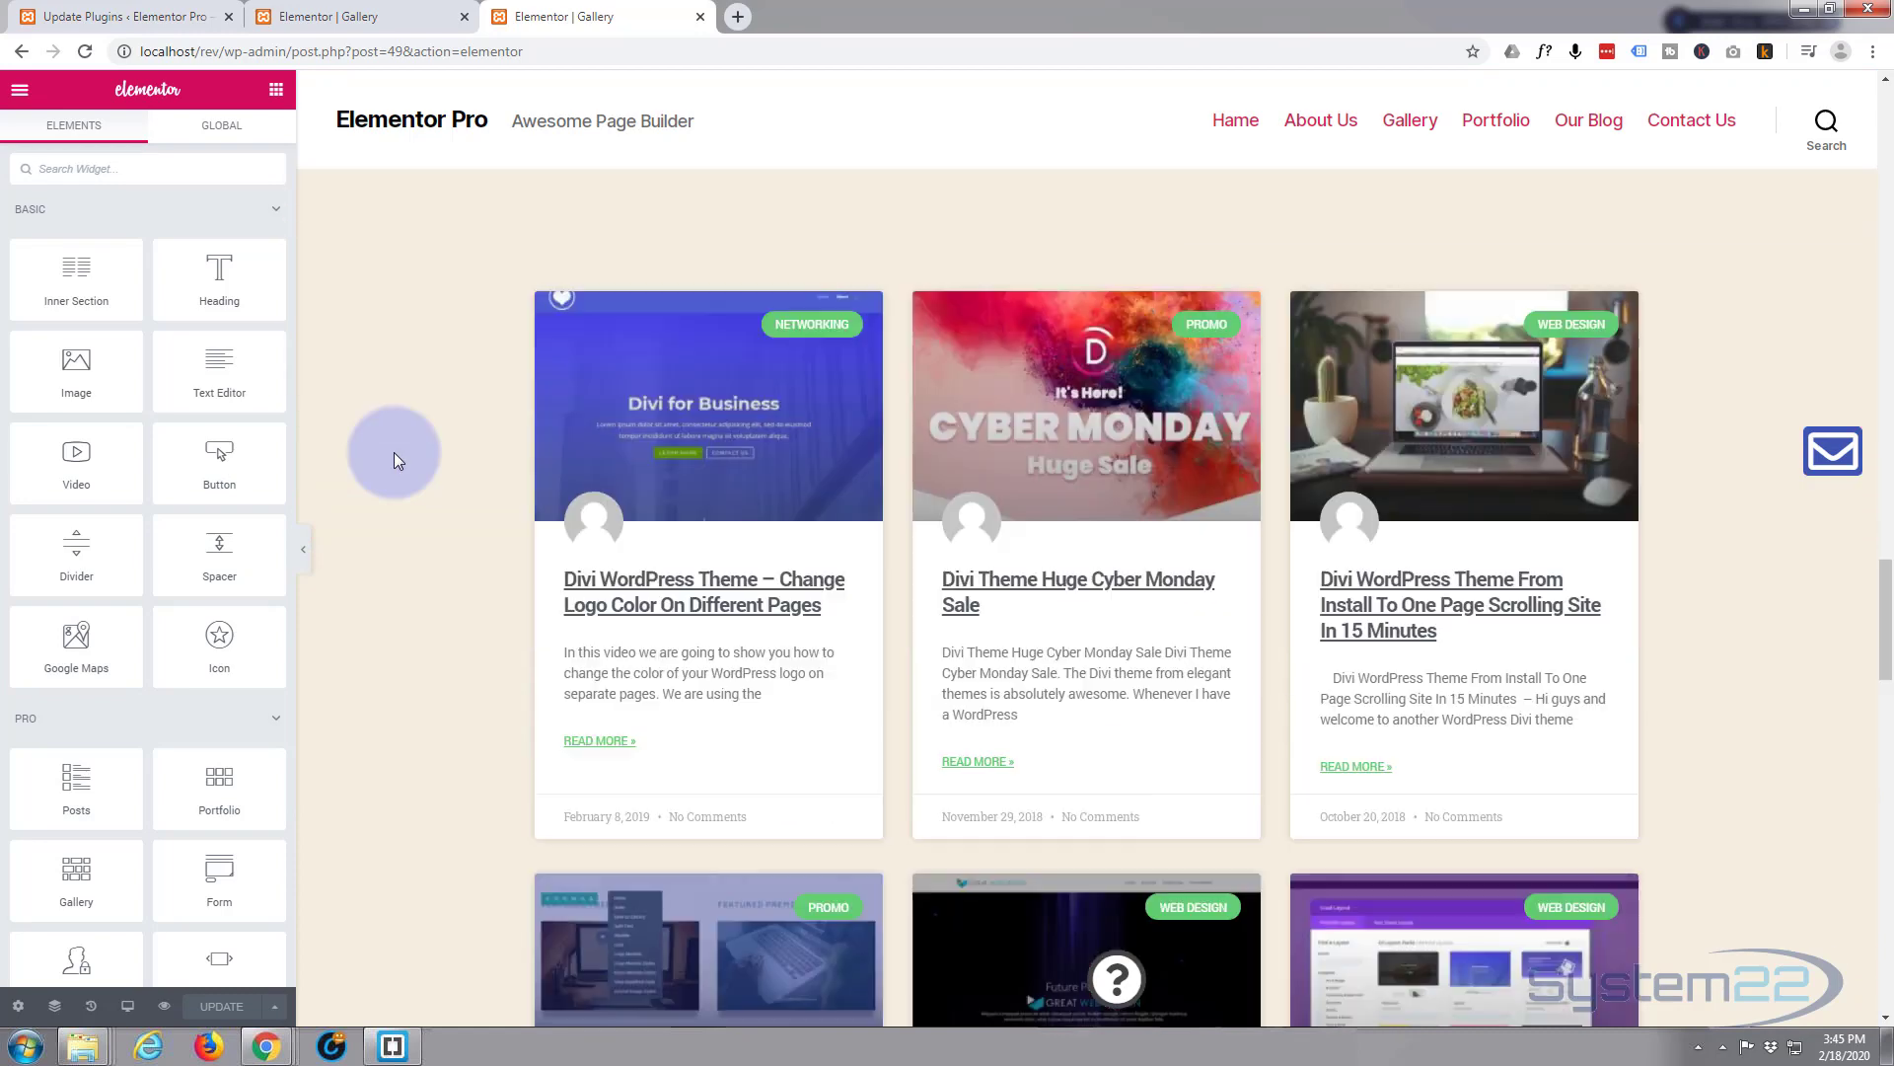
pyautogui.scroll(-10, 394, 453)
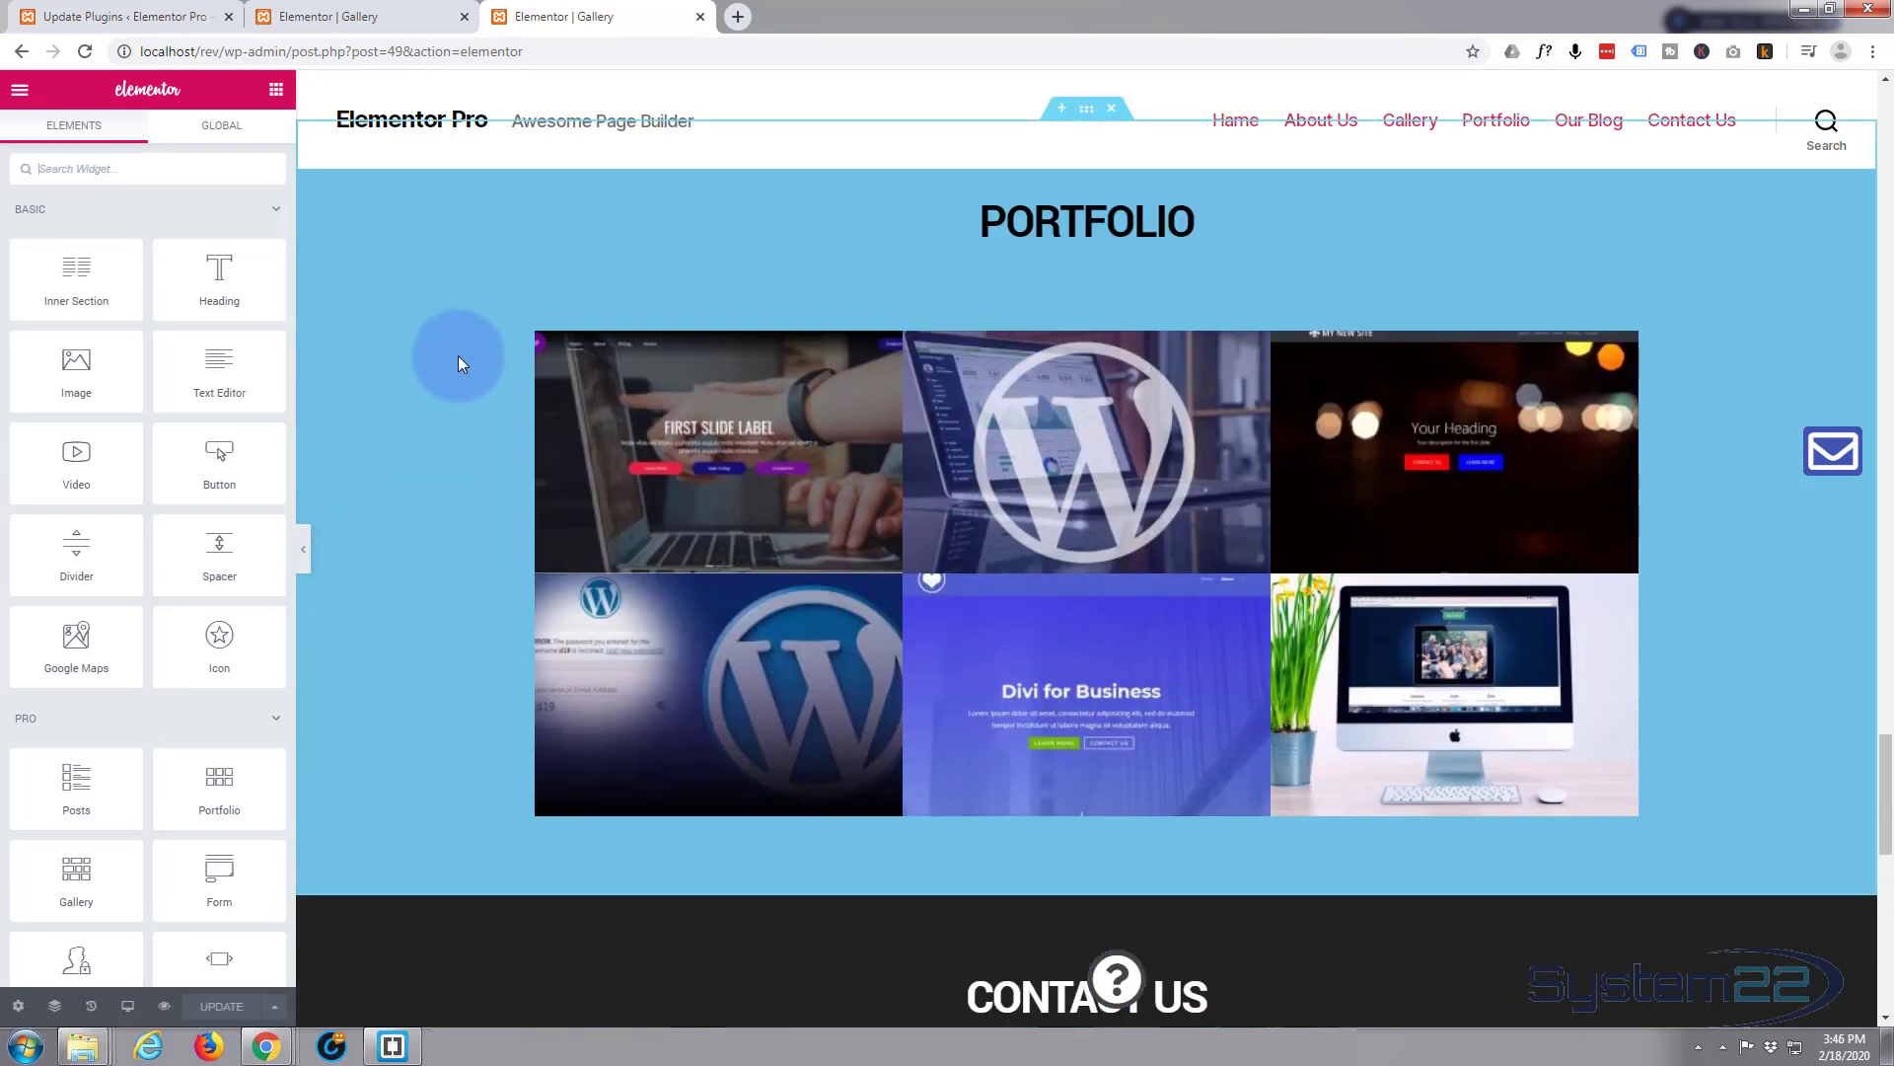
pyautogui.scroll(2, 458, 355)
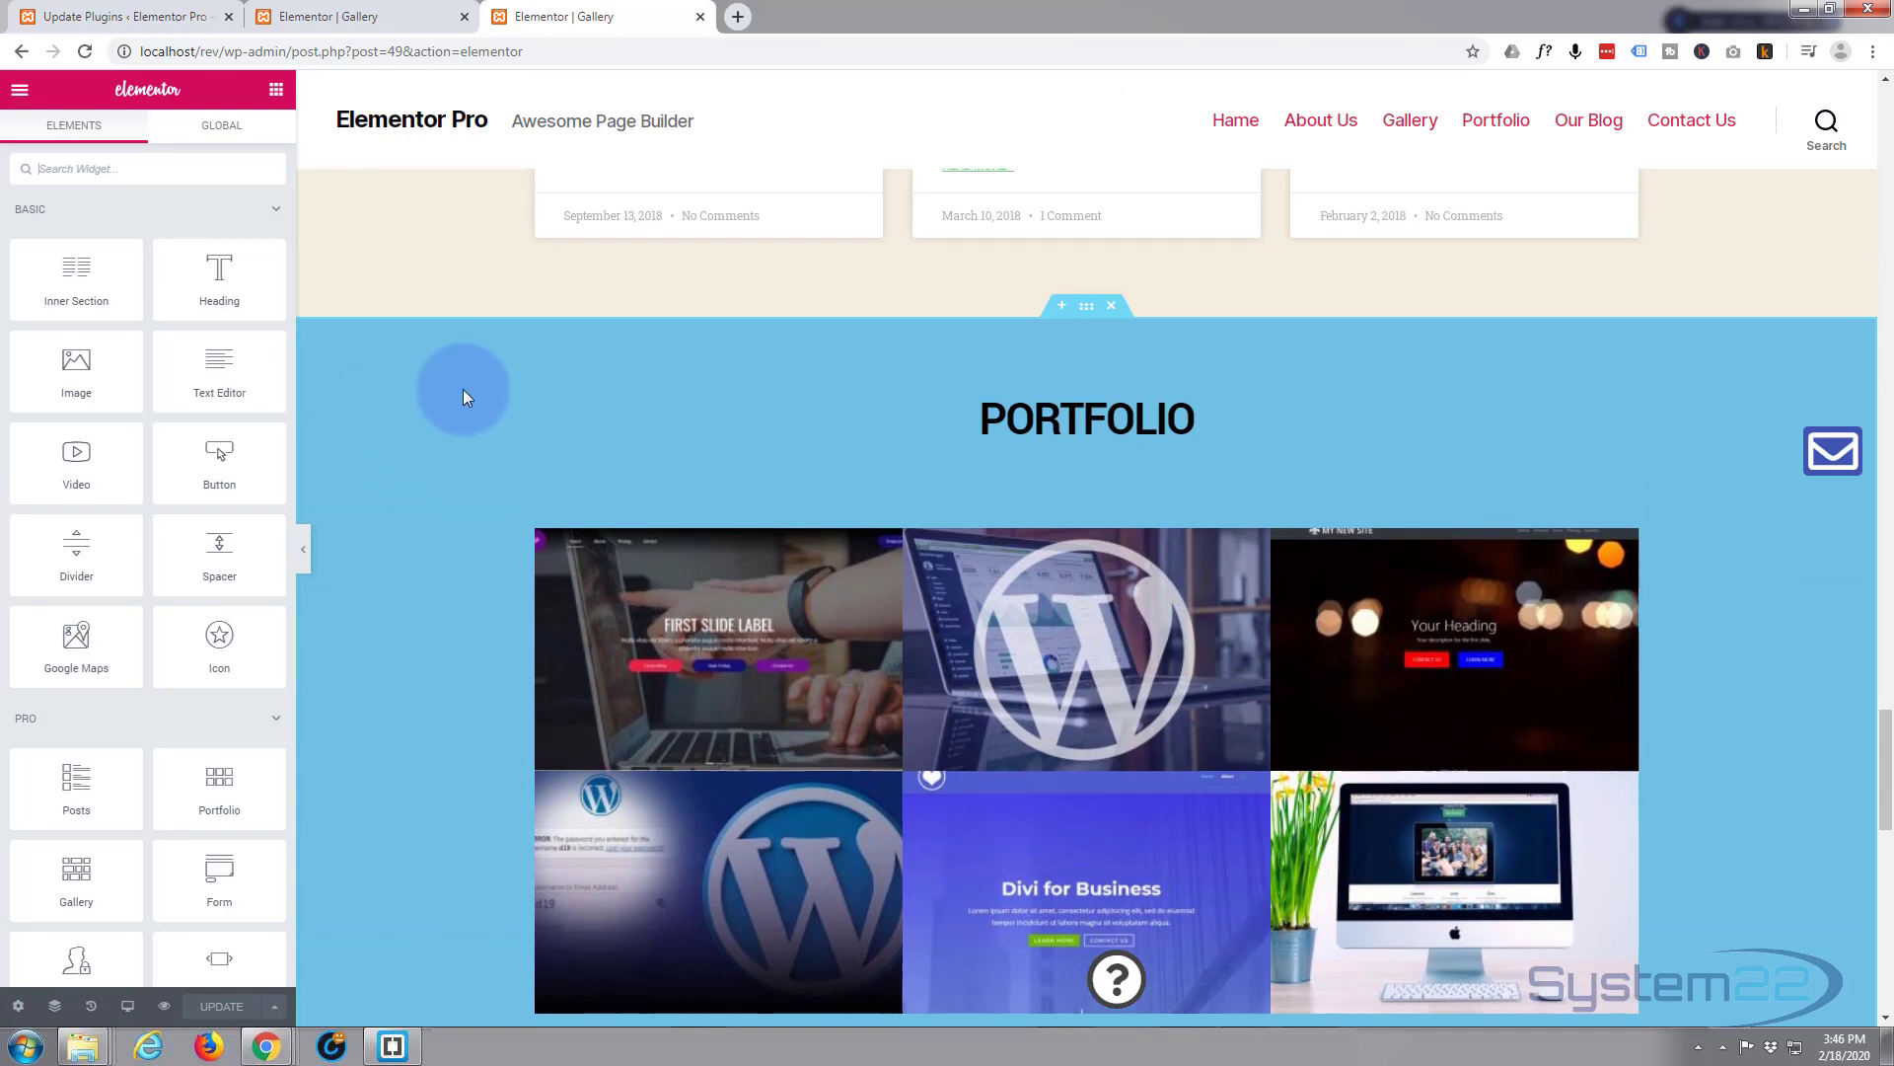
# Switch the Portfolio section's background type to Video and bring up the Earth From Space YouTube tab.
pyautogui.click(1086, 308)
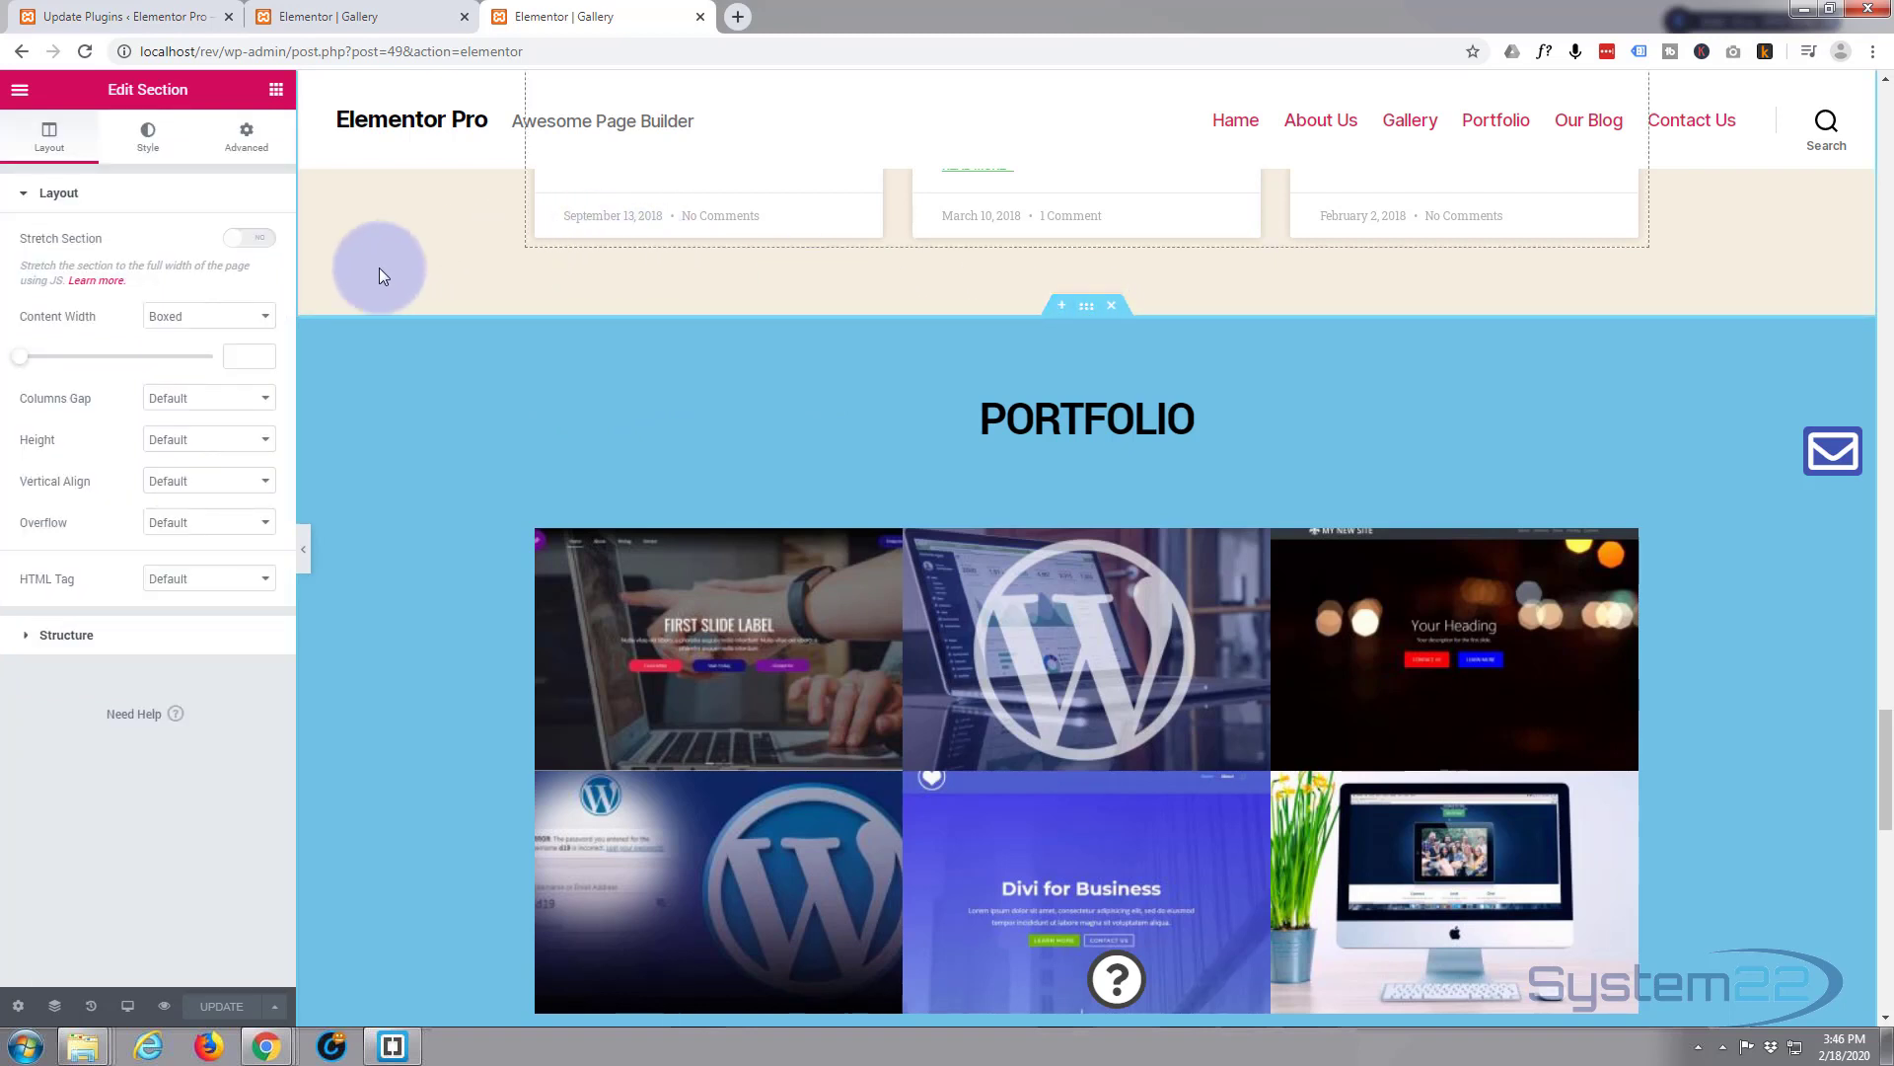
pyautogui.click(151, 138)
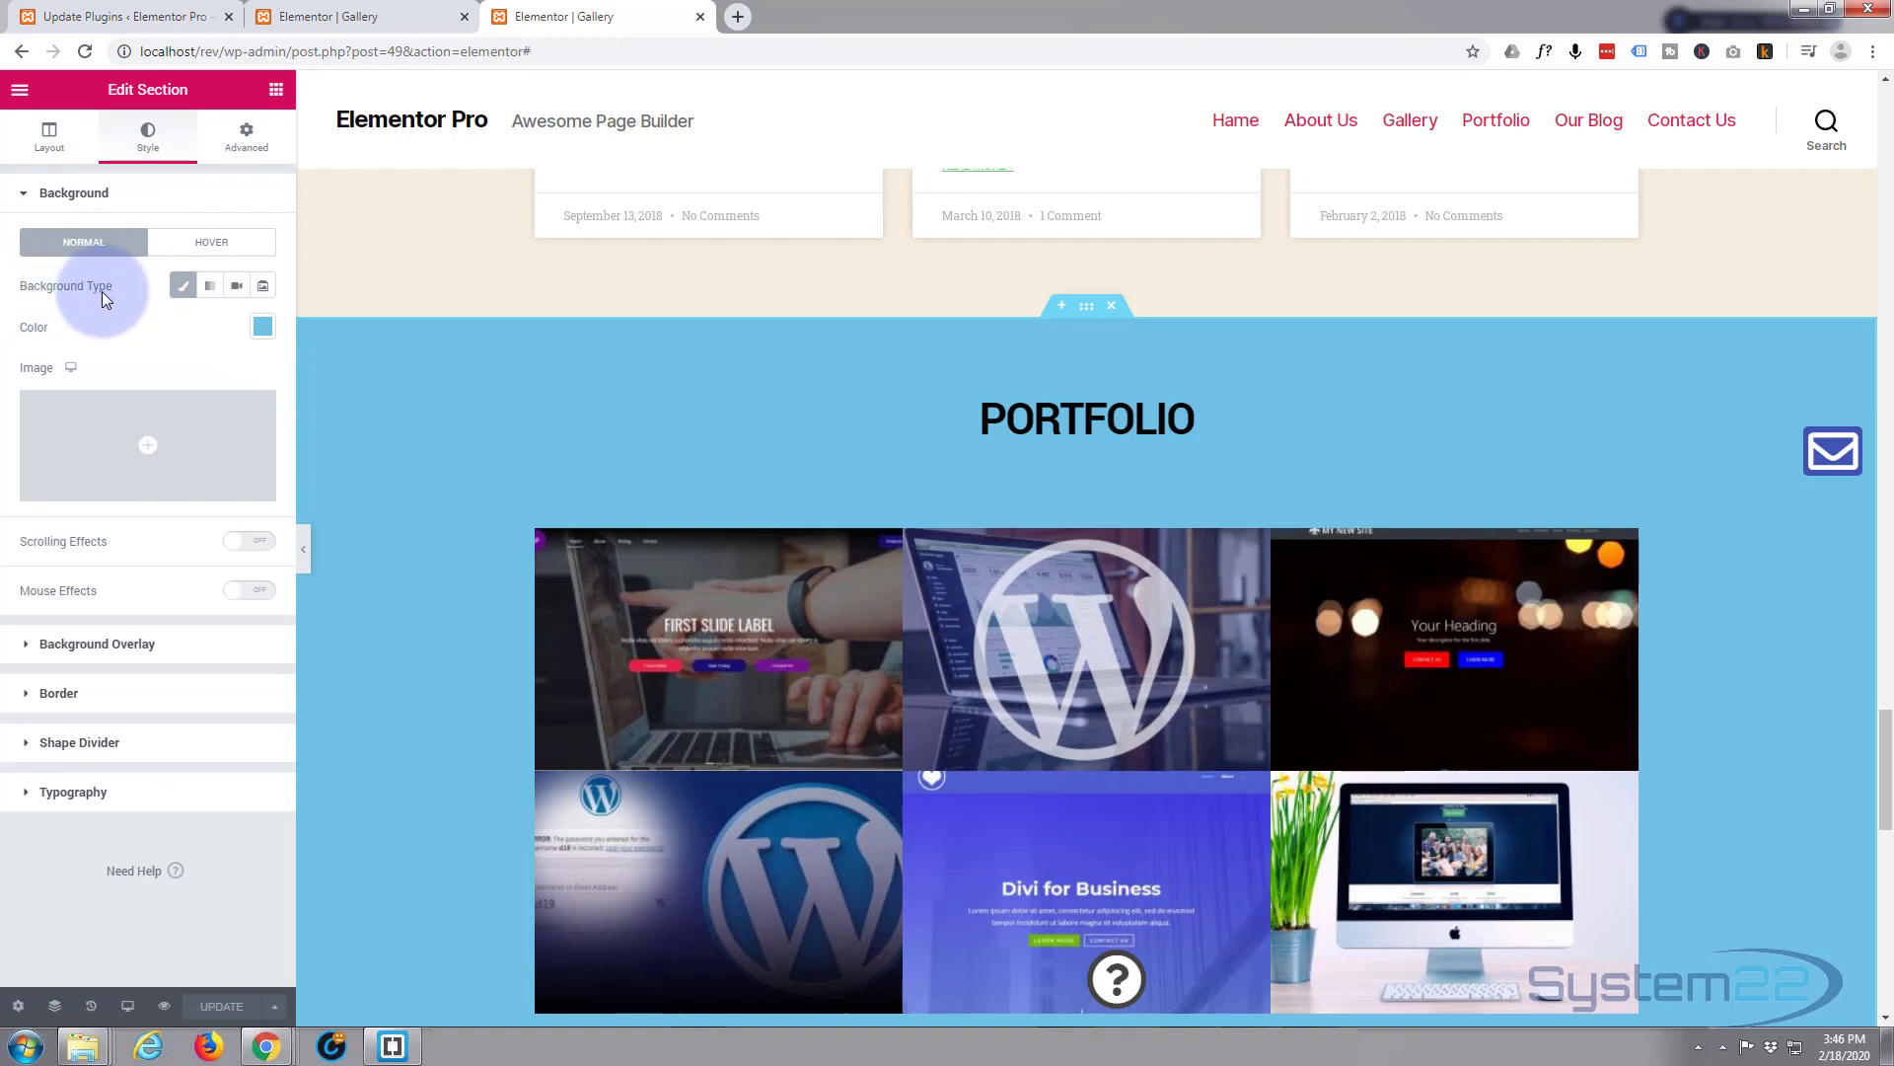
pyautogui.click(237, 287)
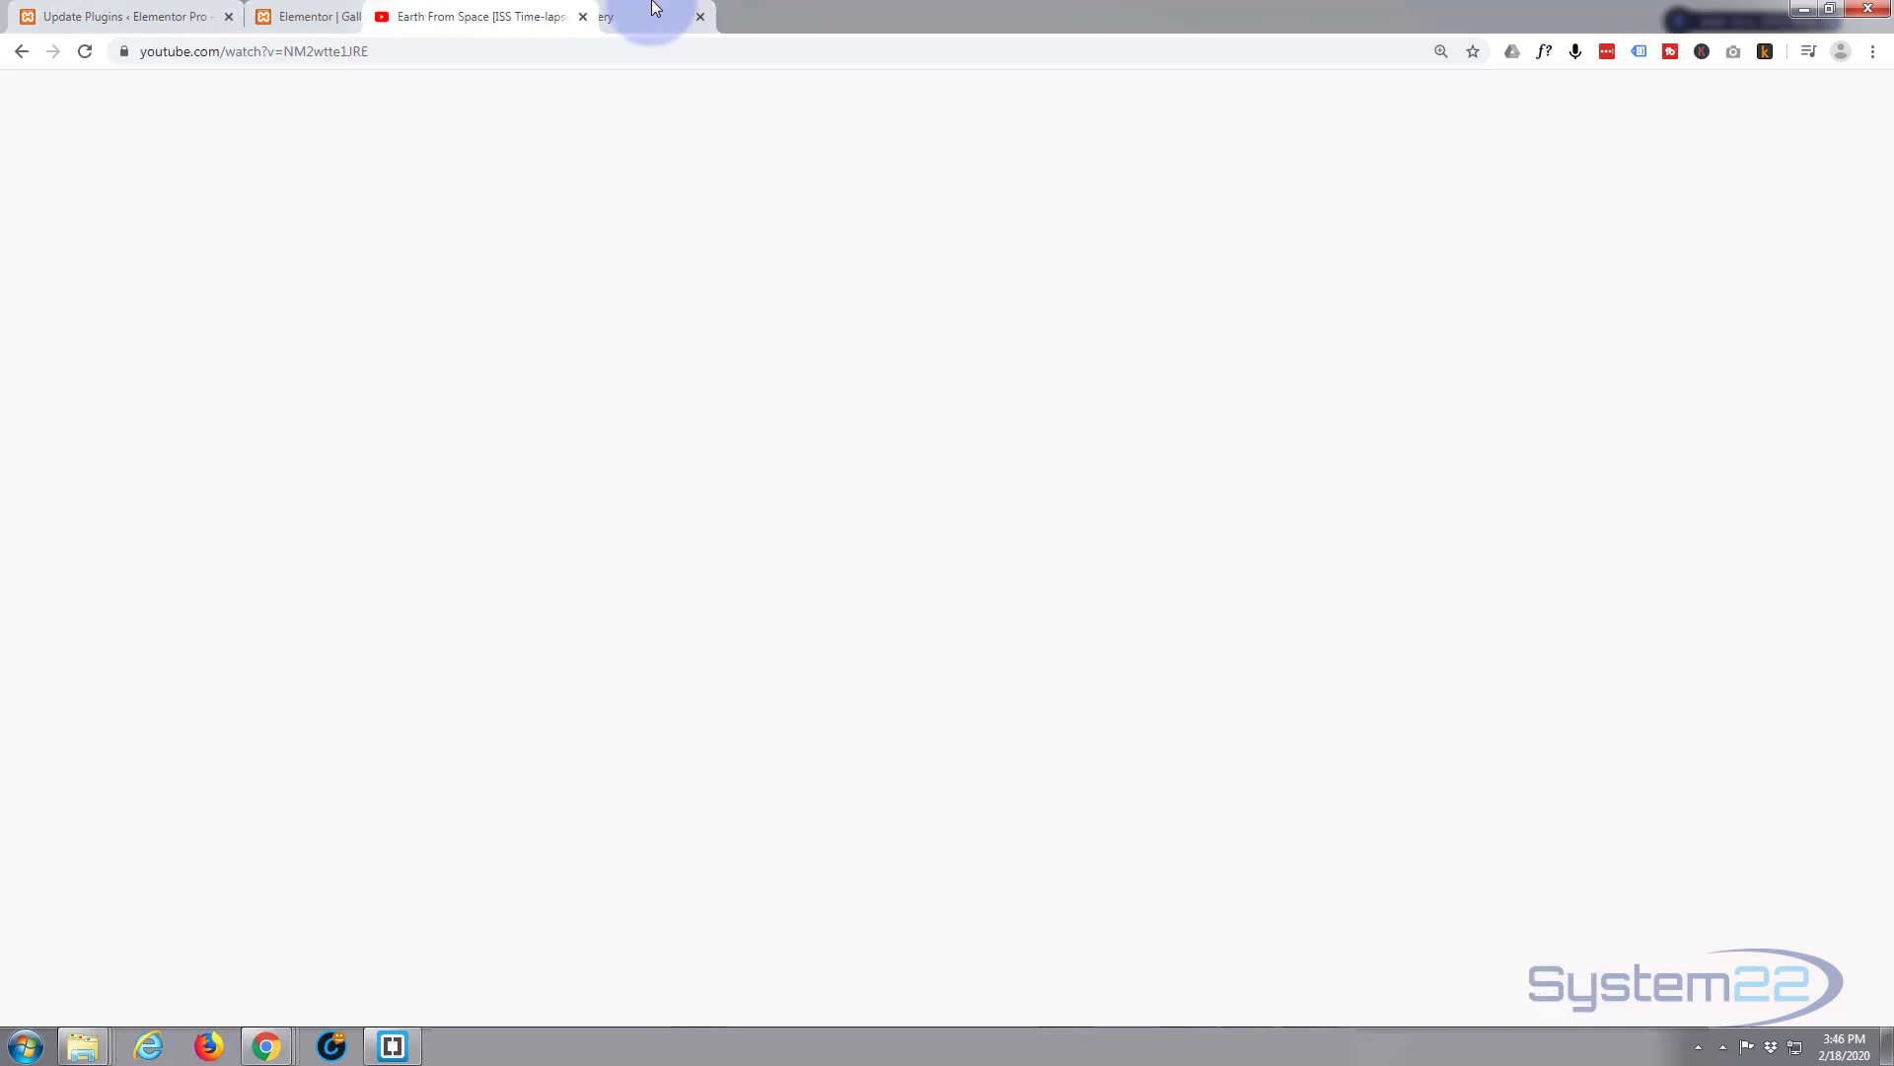
pyautogui.moveTo(657, 12); pyautogui.dragTo(804, 22)
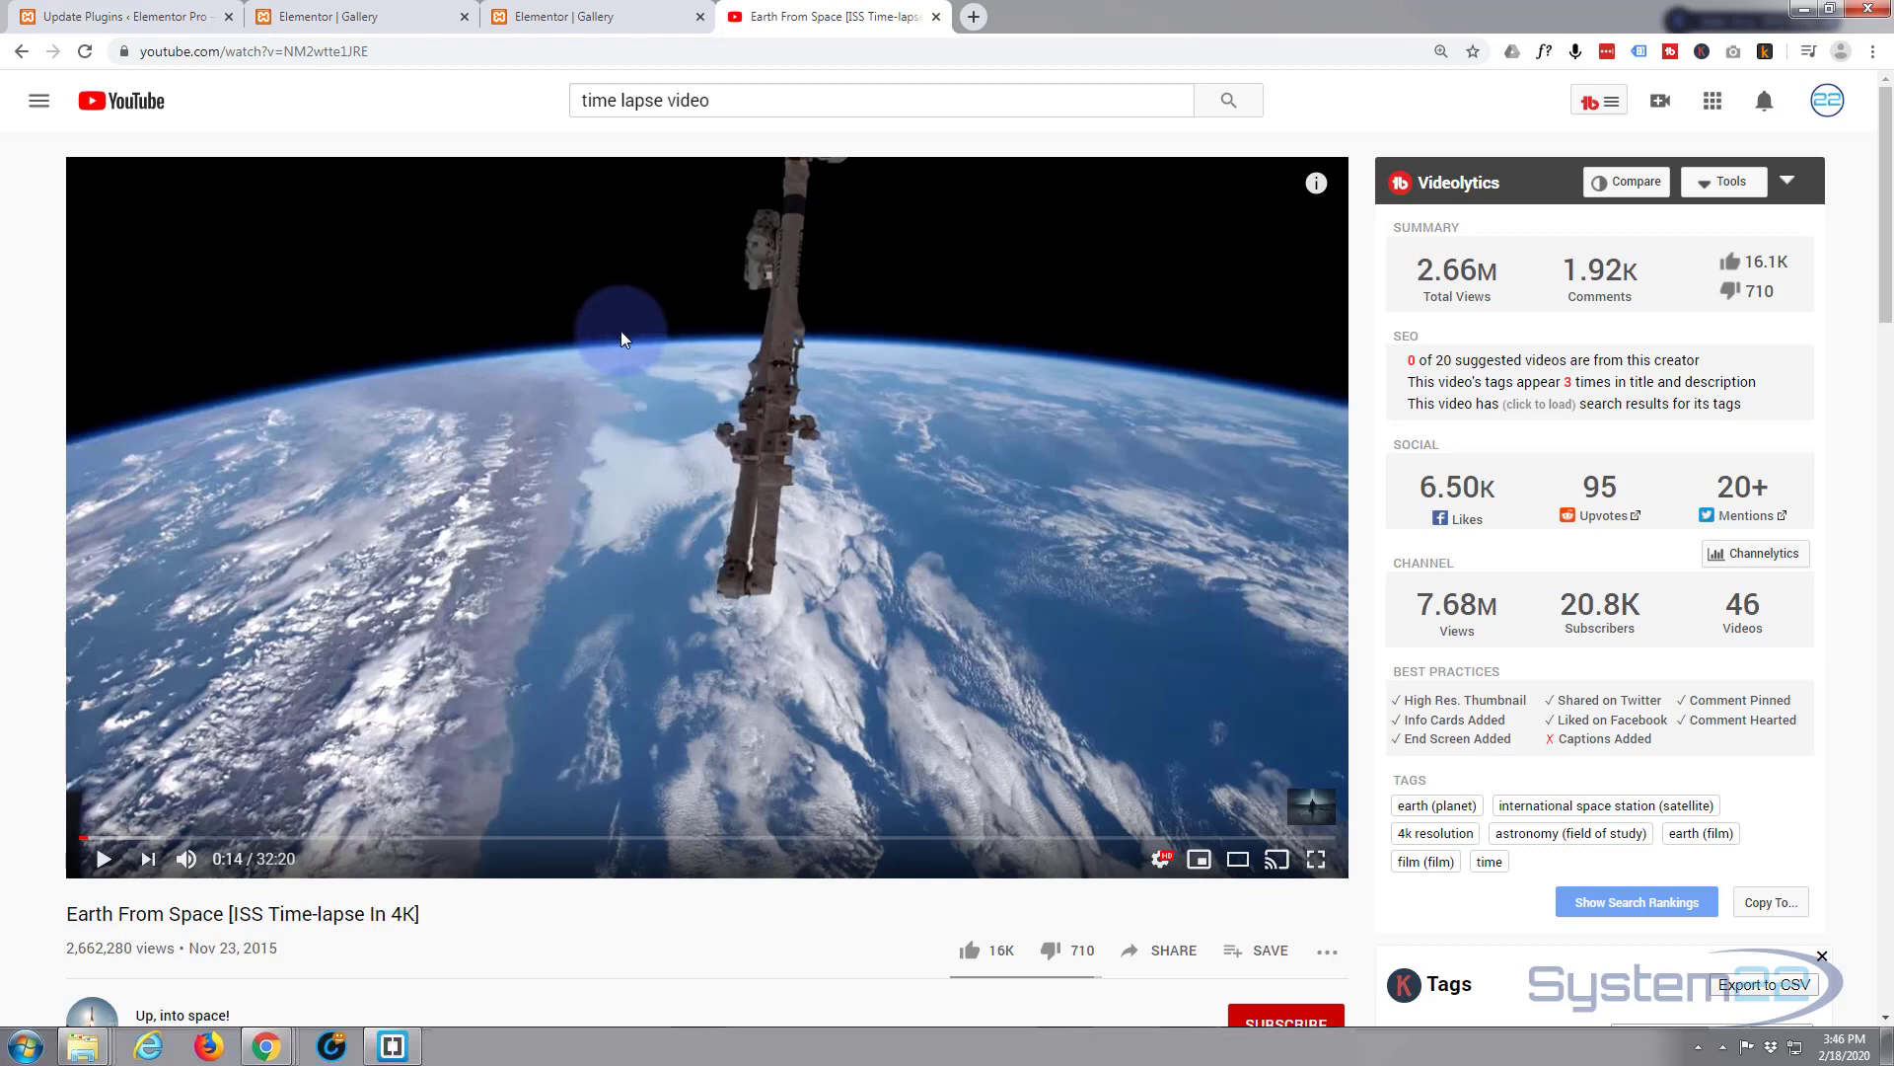
# Copy the Earth From Space video's URL and return to the Elementor editor.
pyautogui.click(219, 50)
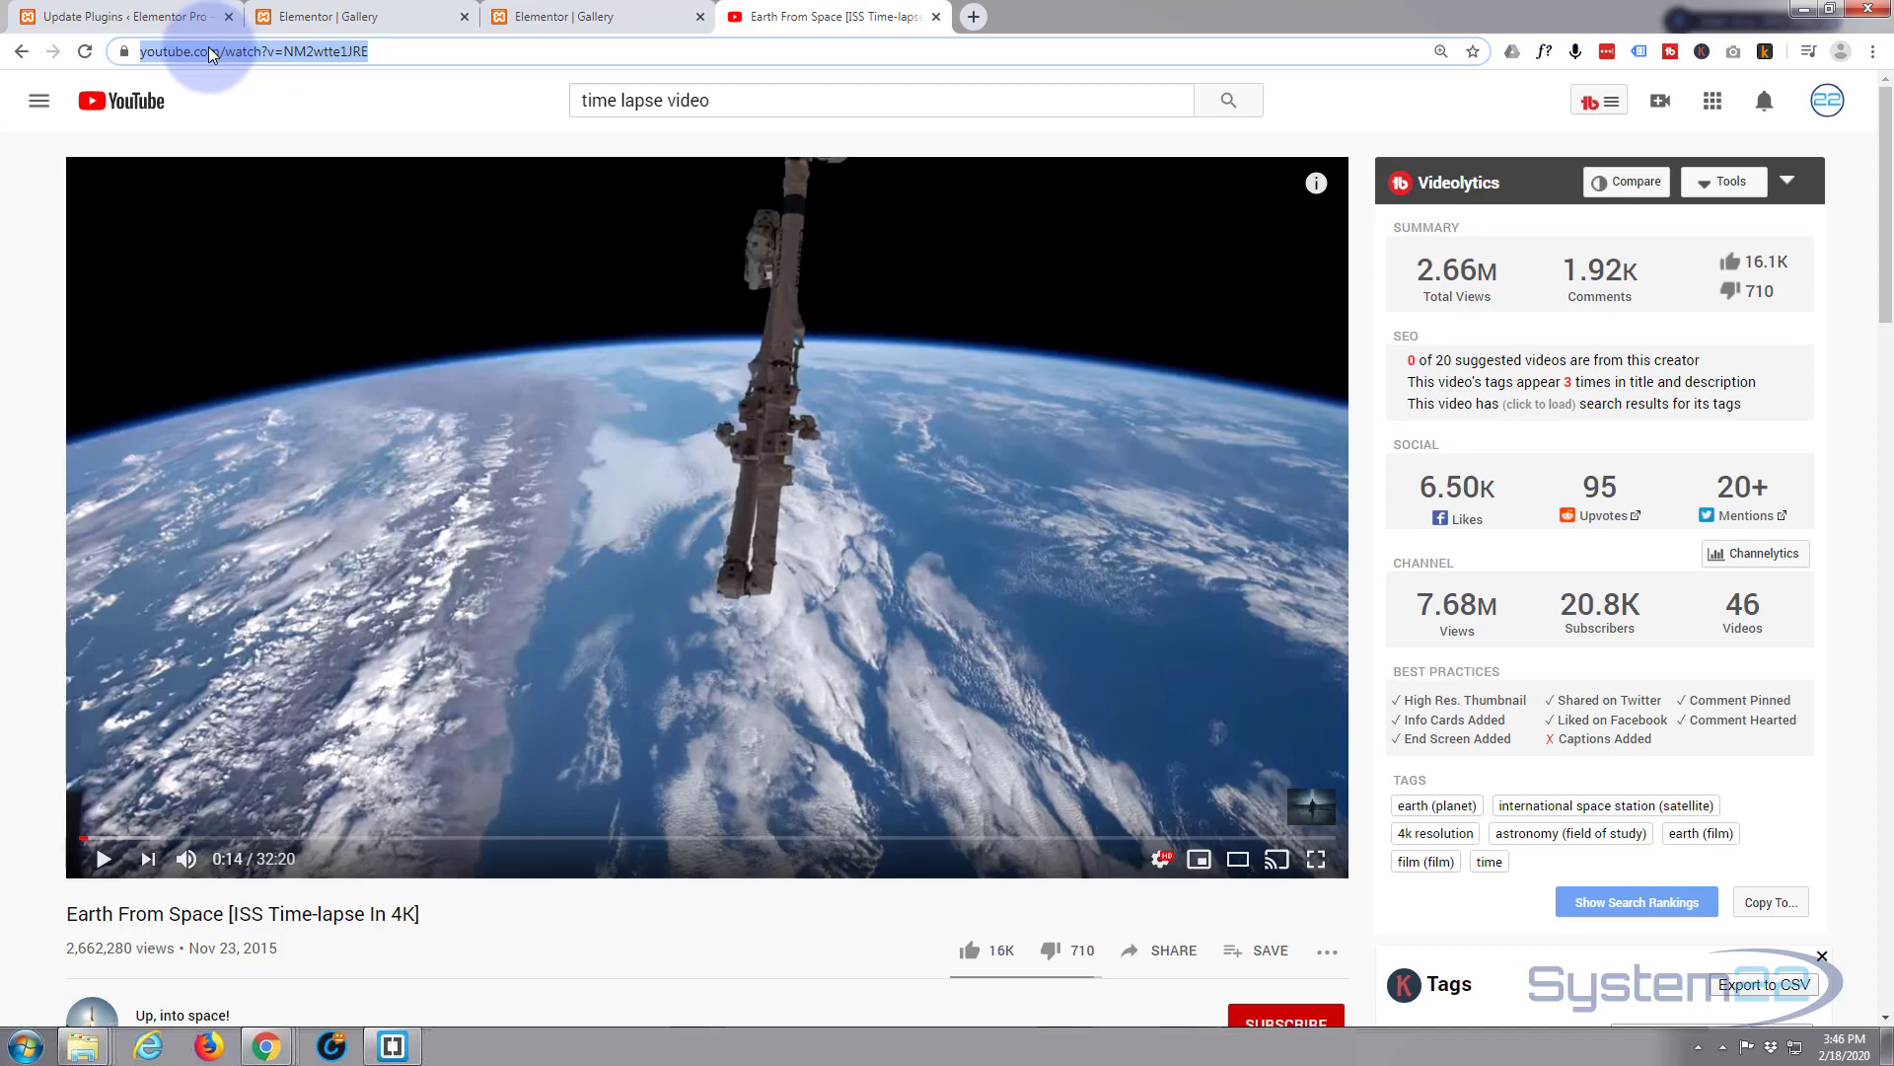
pyautogui.click(612, 19)
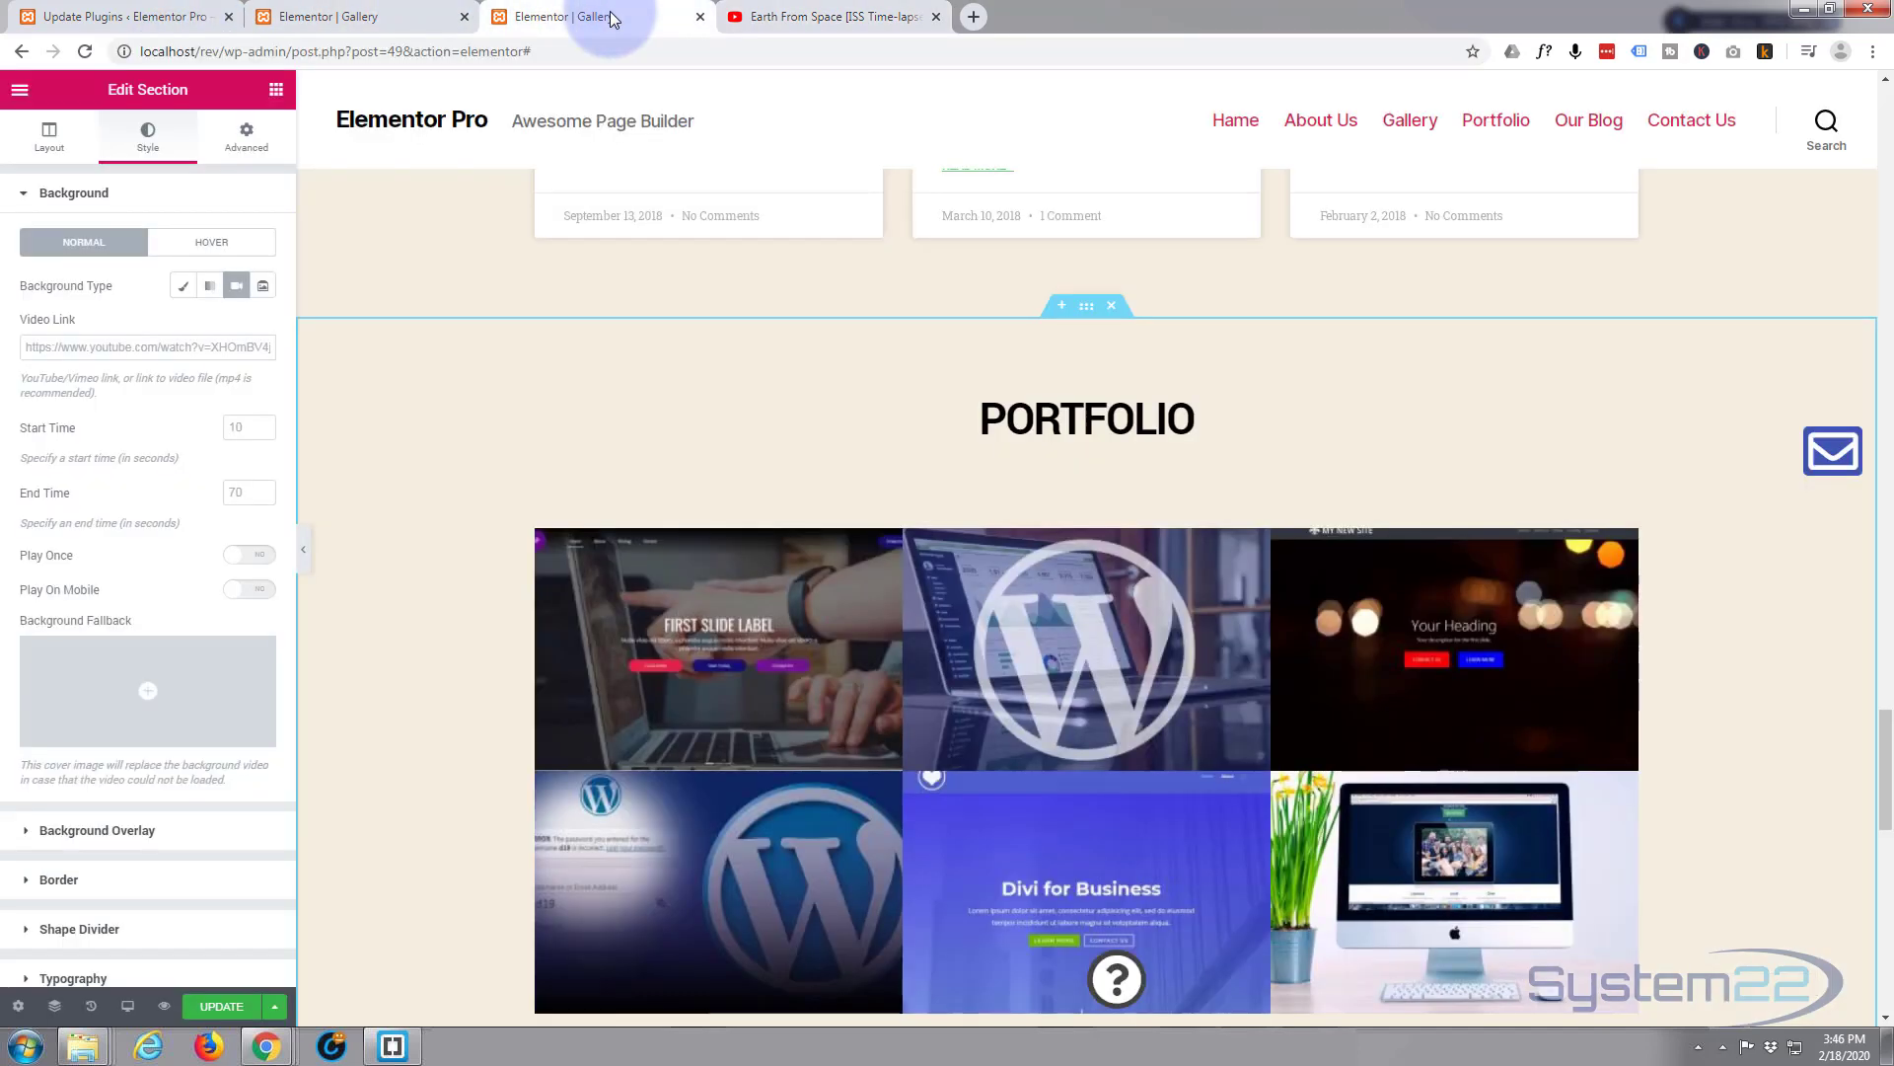
# Paste the Earth From Space YouTube URL into the section's Video Link field.
pyautogui.click(25, 348)
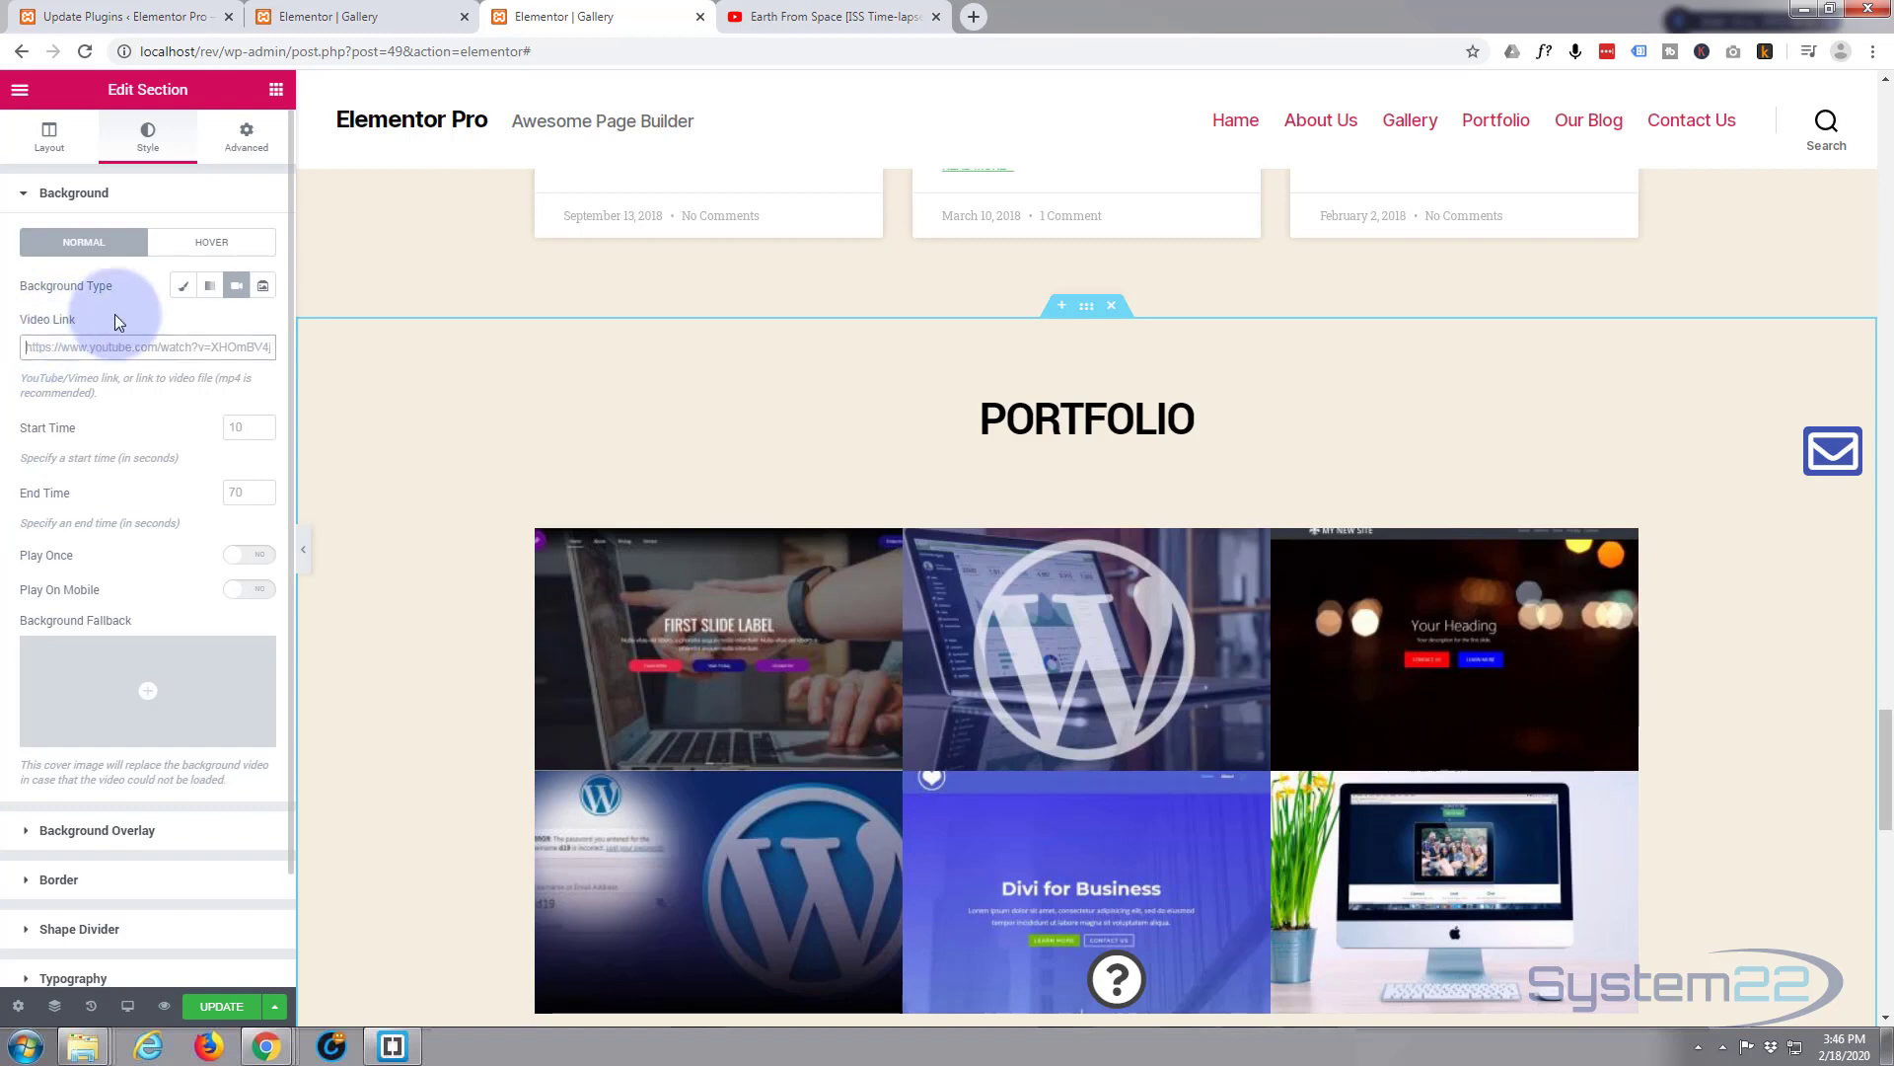
pyautogui.hotkey('ctrl', 'v')
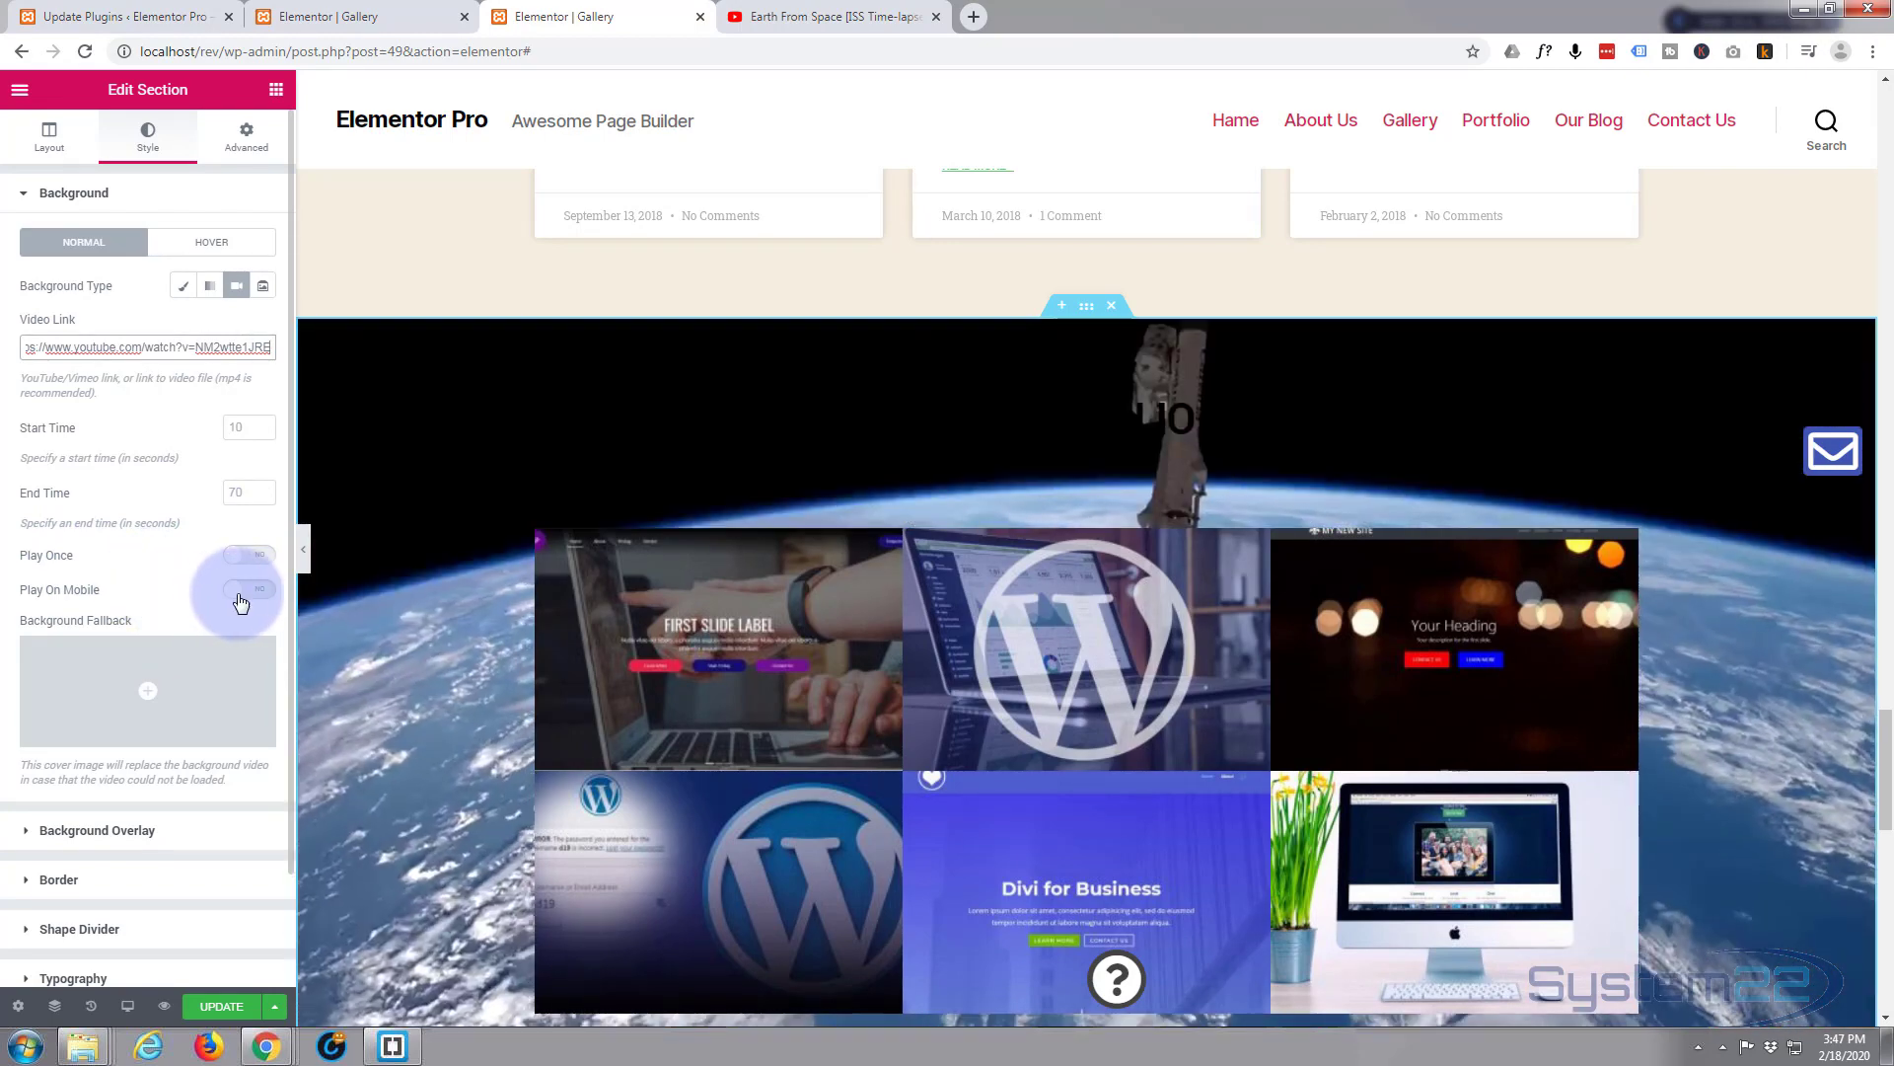
pyautogui.scroll(-1, 158, 494)
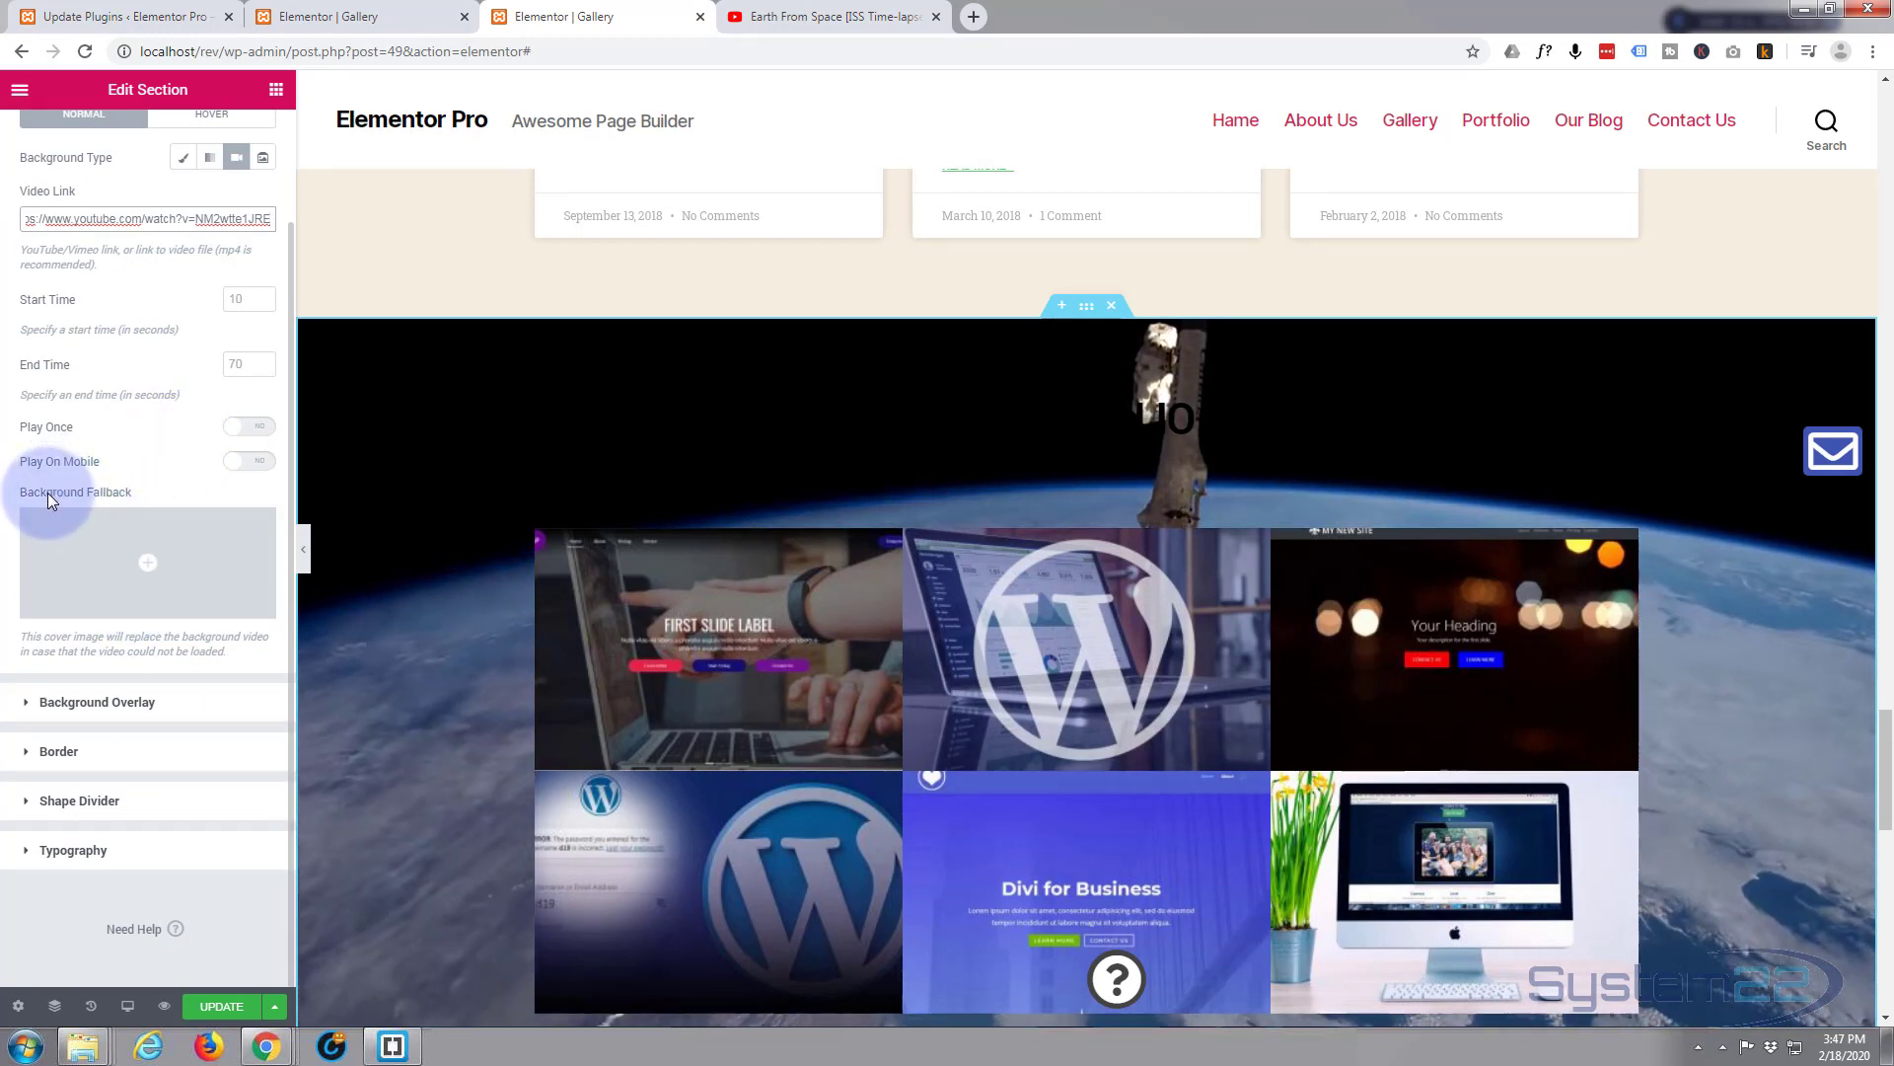
pyautogui.click(153, 570)
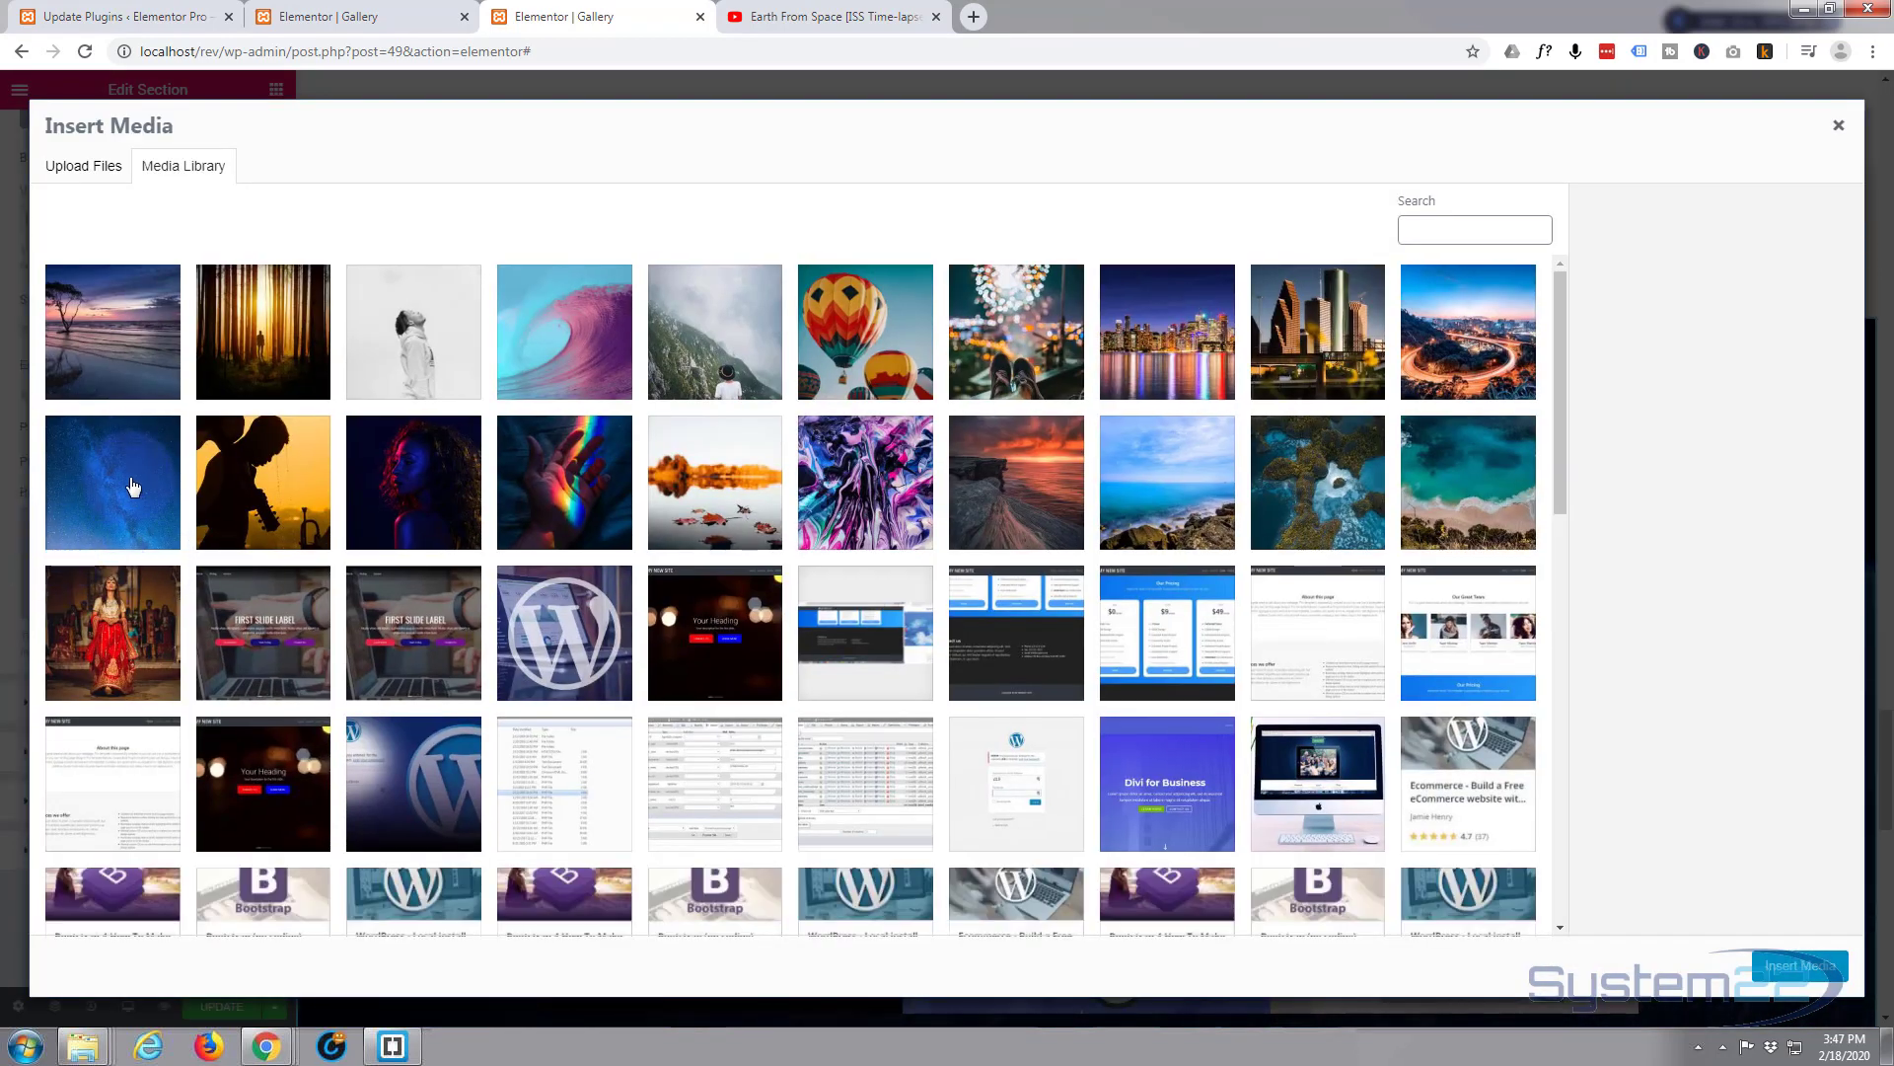
# Set tree-near-body-of-water-2159505.jpg as the section's background fallback image.
pyautogui.click(133, 486)
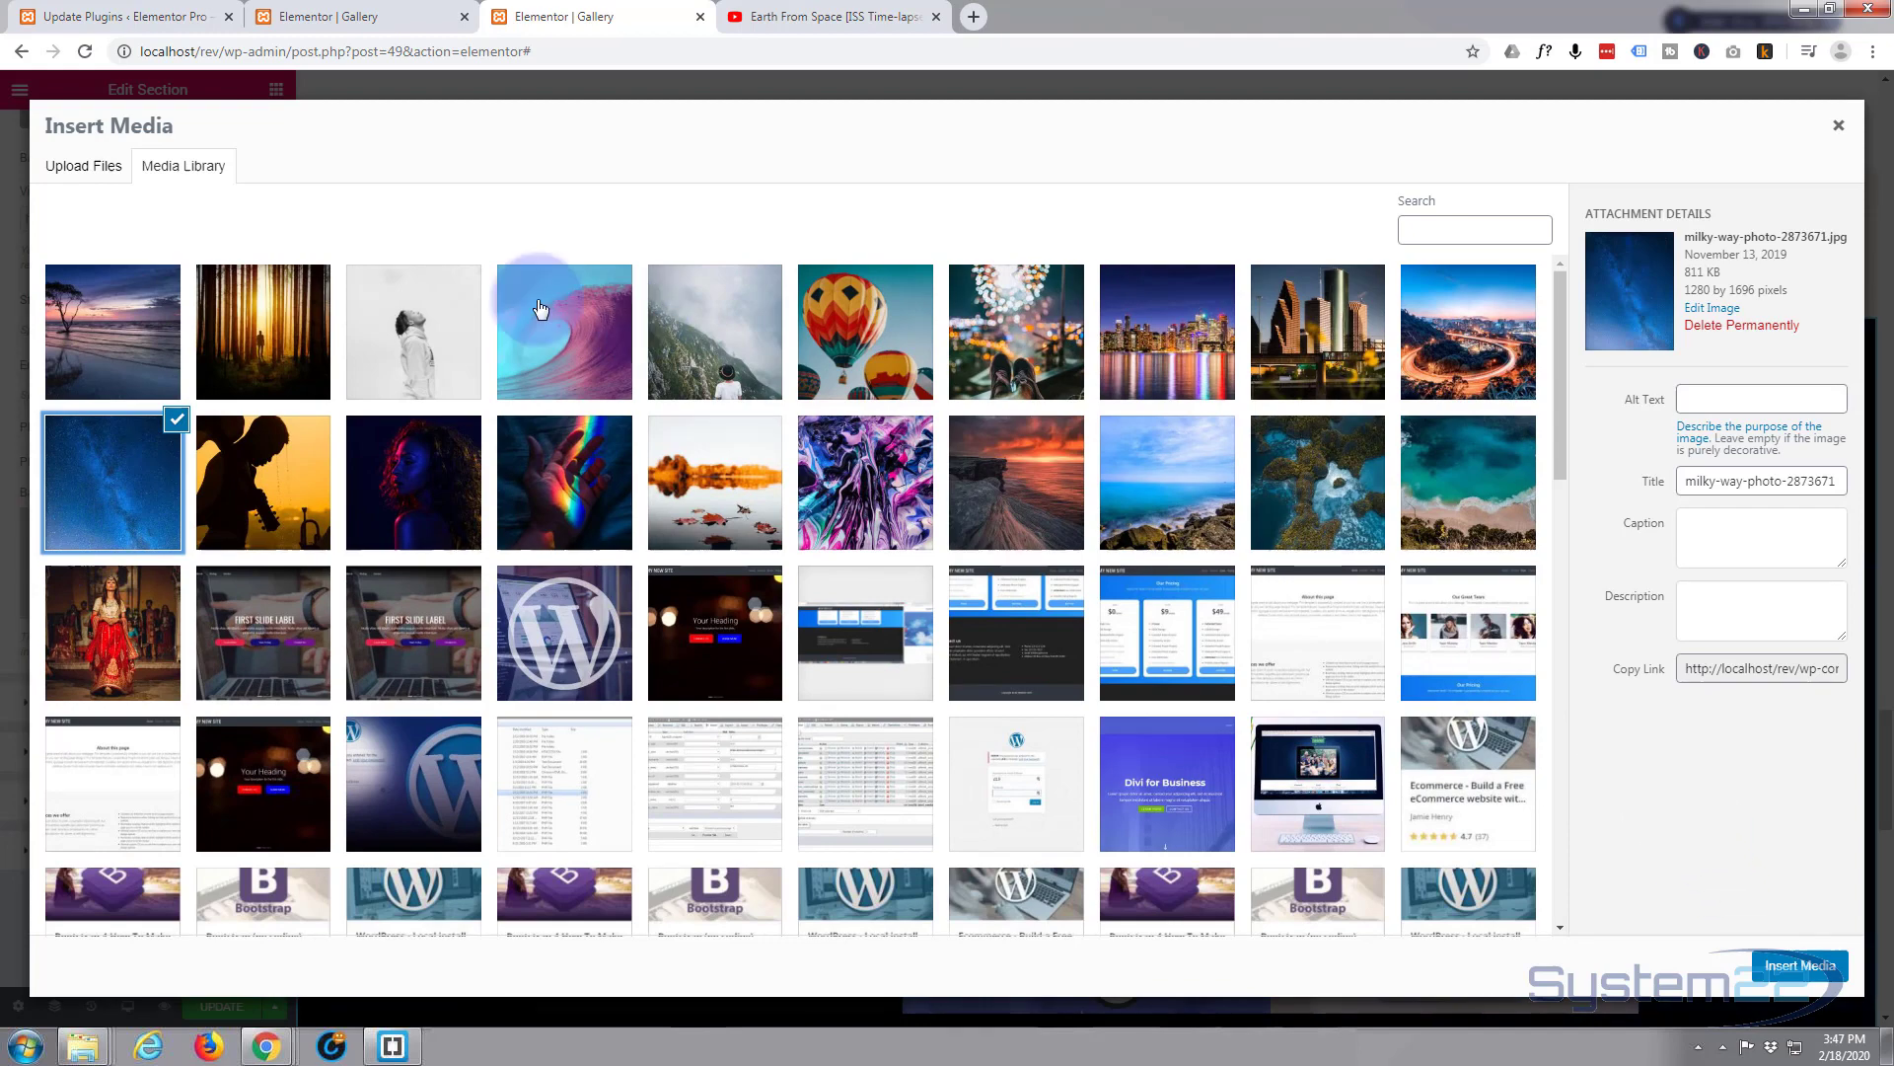
pyautogui.click(104, 329)
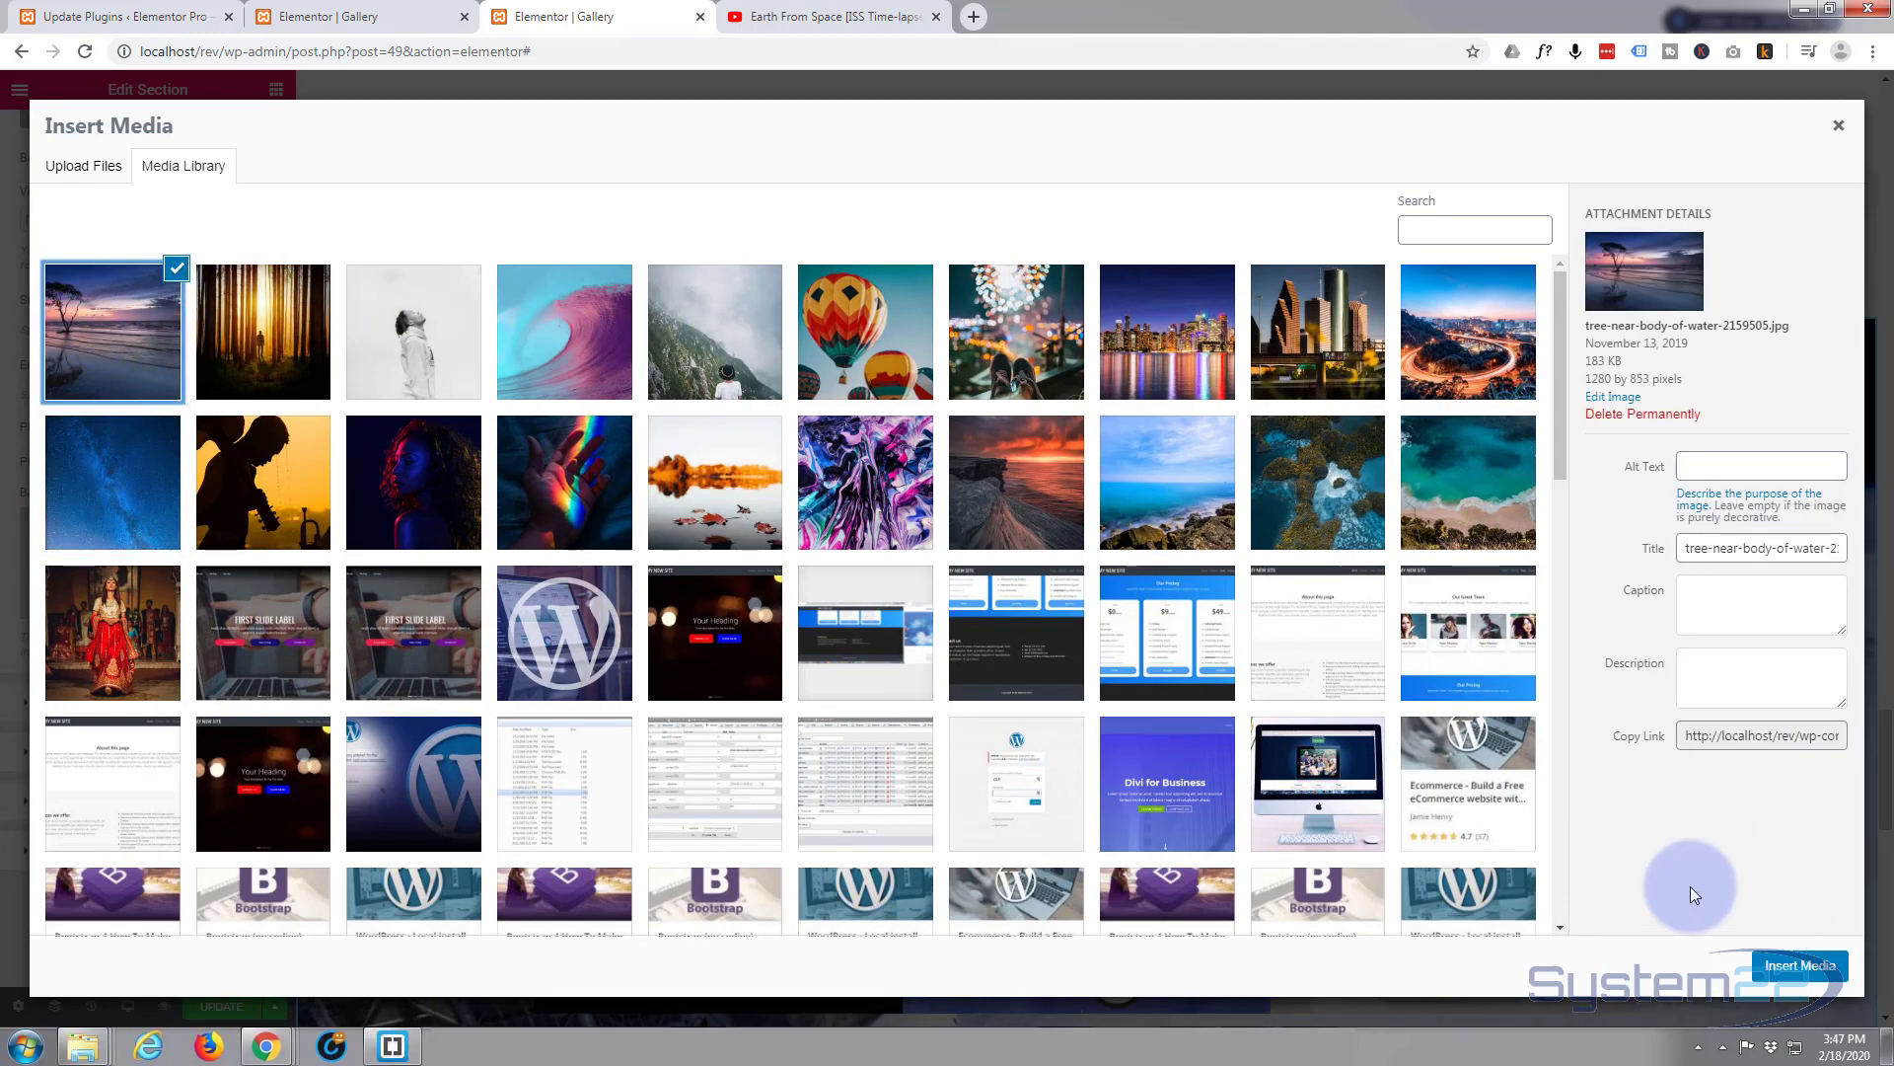
pyautogui.click(1799, 967)
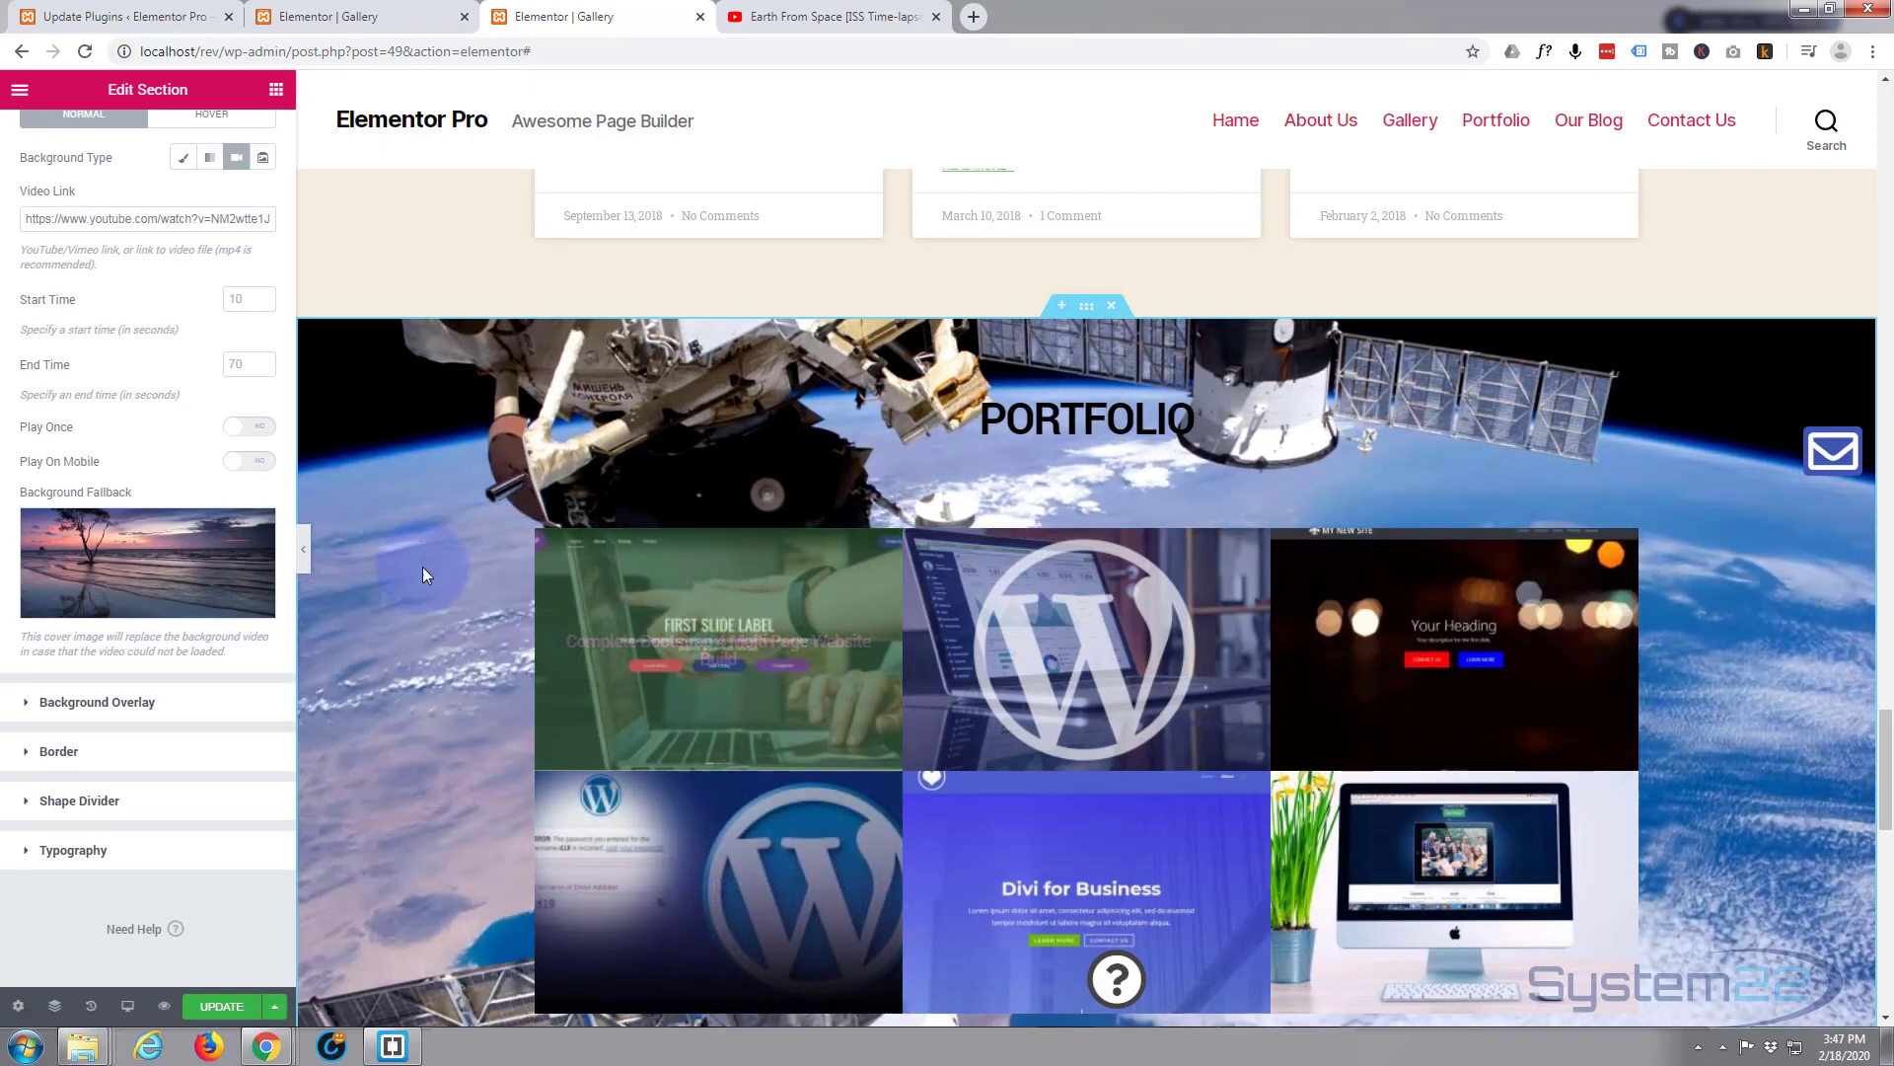
pyautogui.moveTo(141, 599)
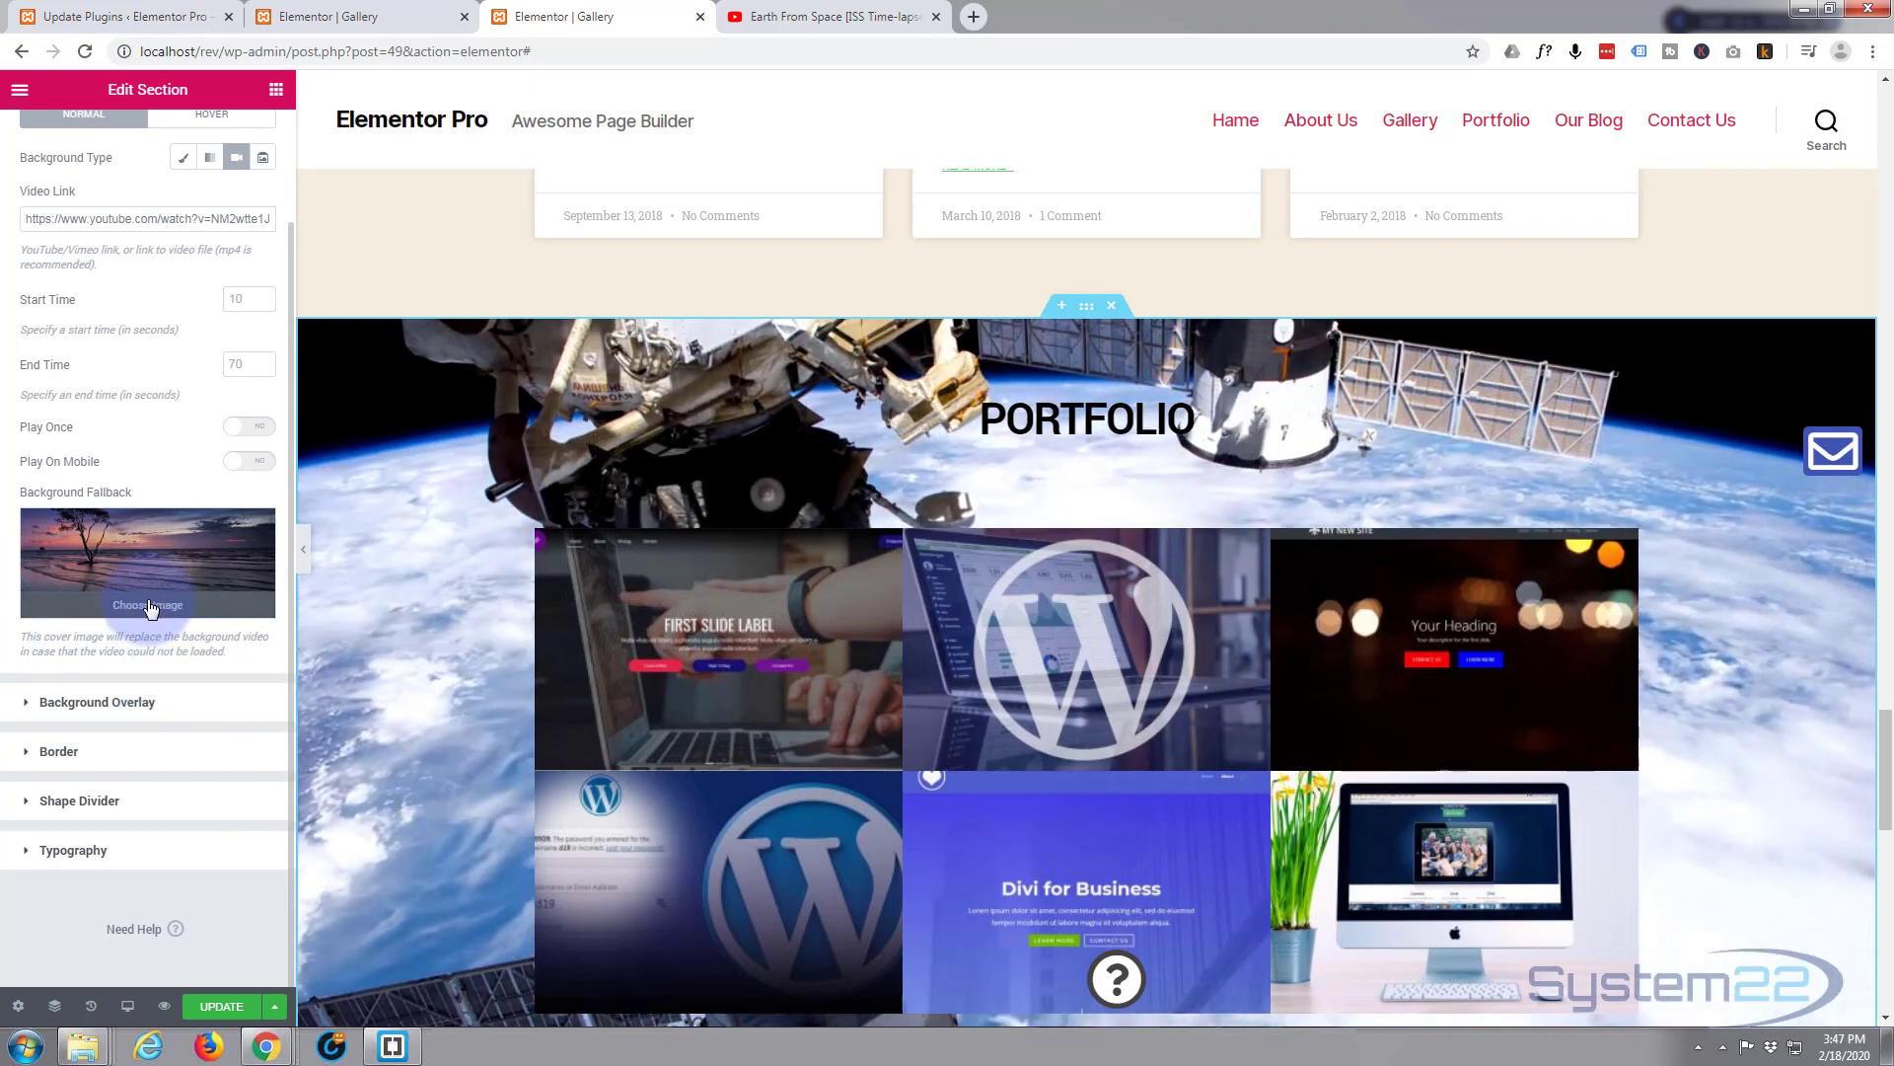
pyautogui.scroll(-2, 507, 659)
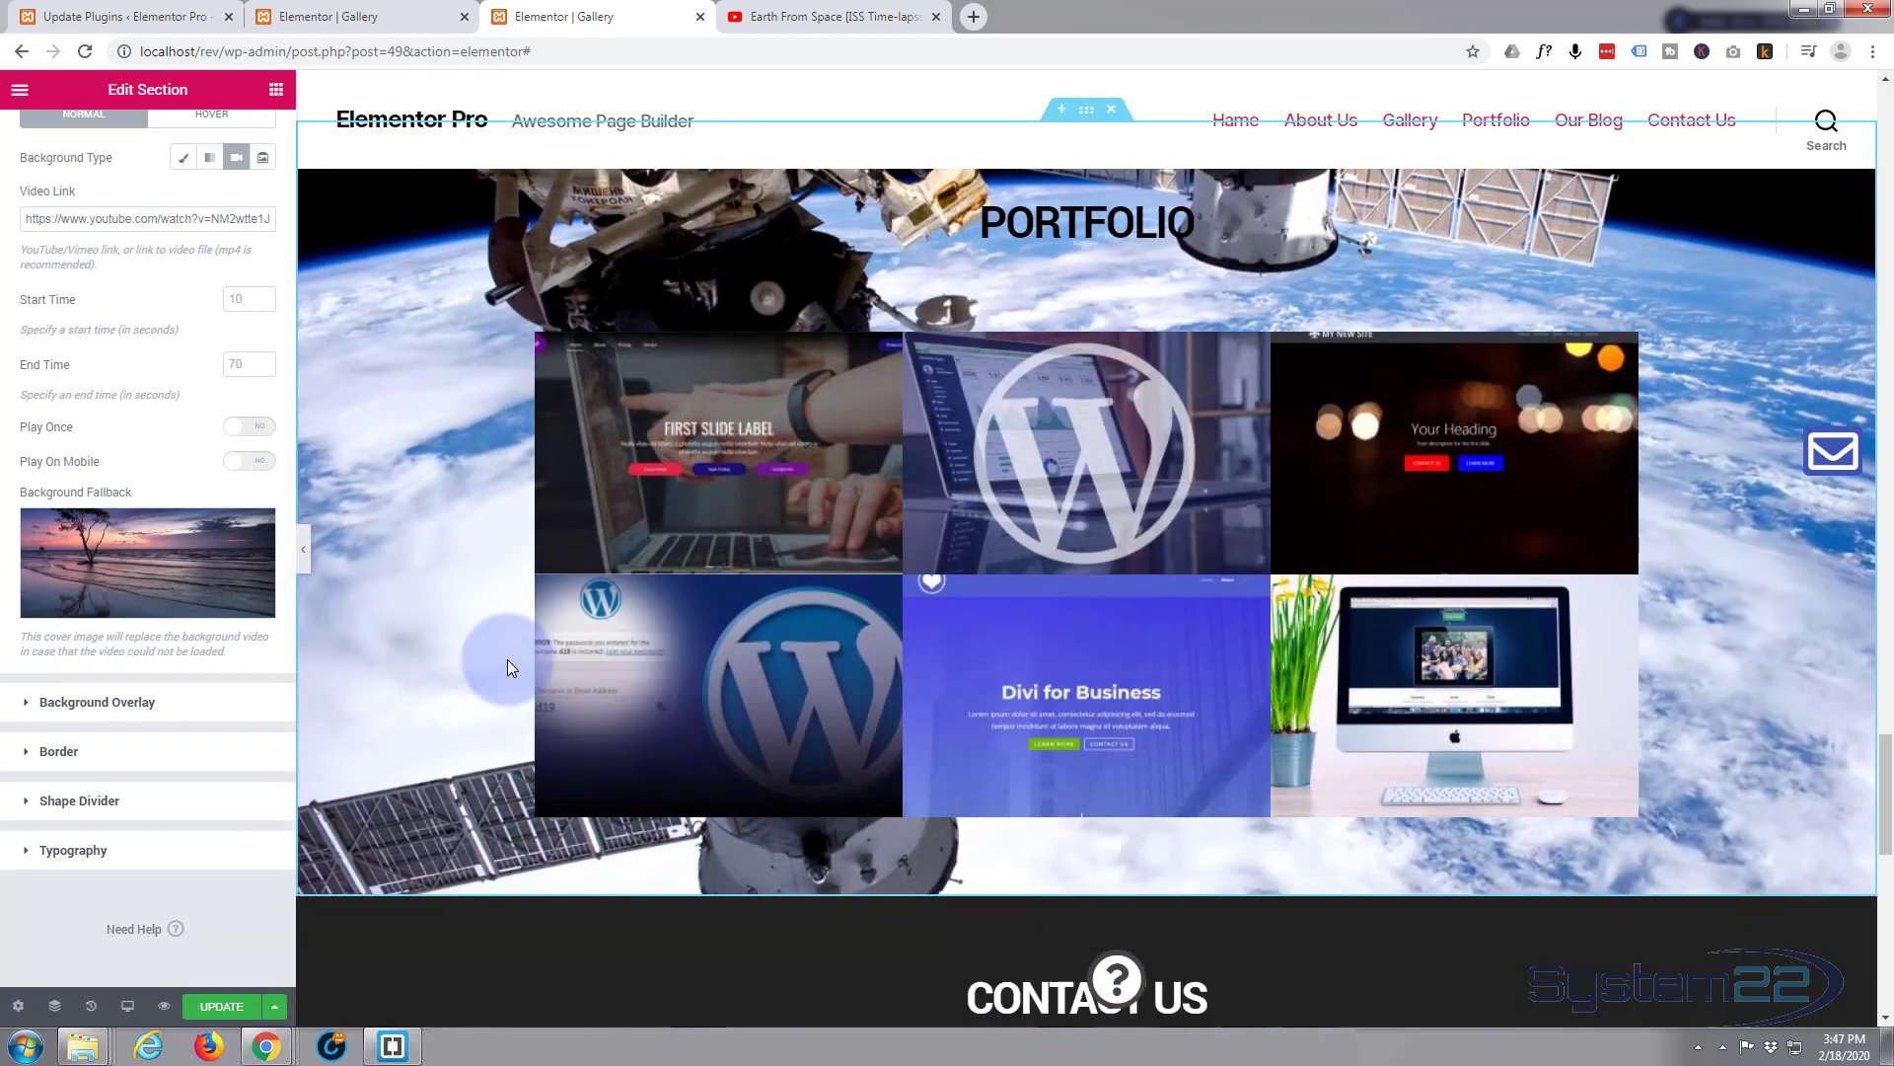
pyautogui.scroll(1, 507, 660)
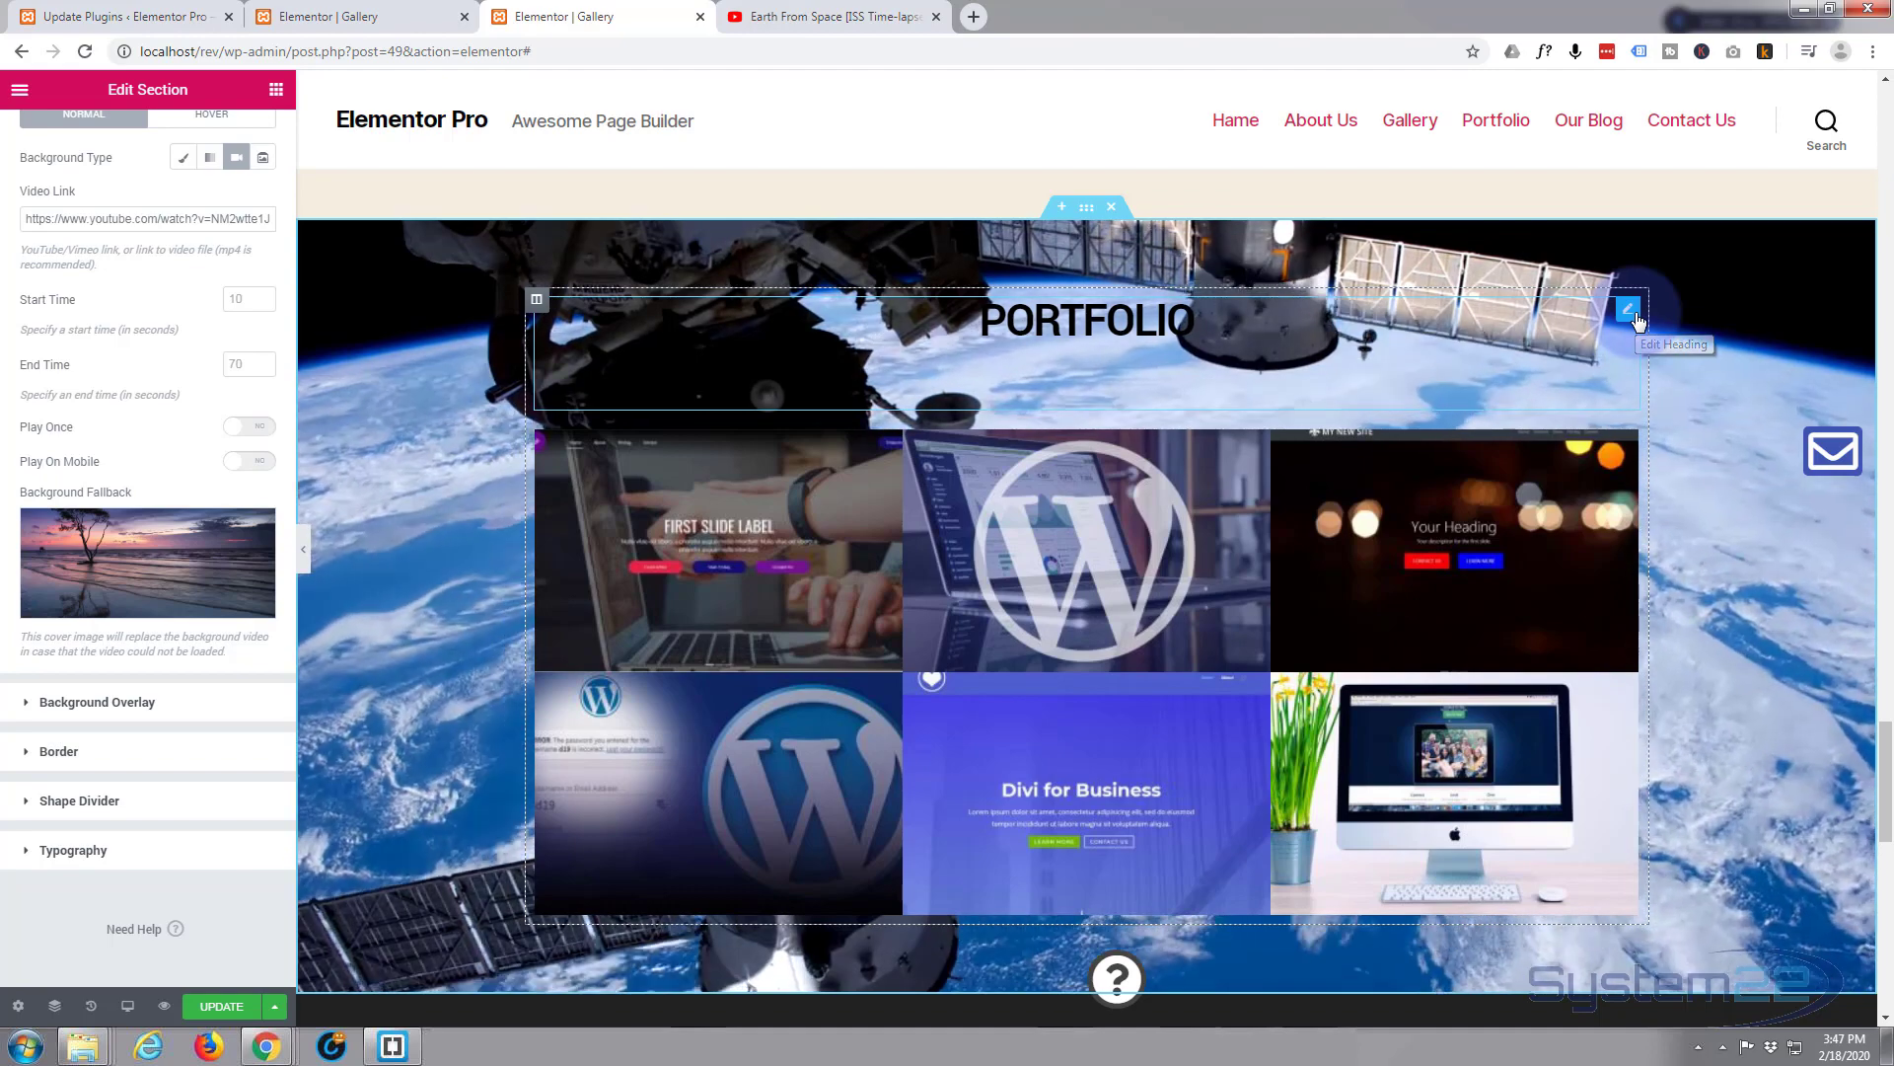
# Change the PORTFOLIO heading's text colour to white #FFFFFF.
pyautogui.click(1628, 310)
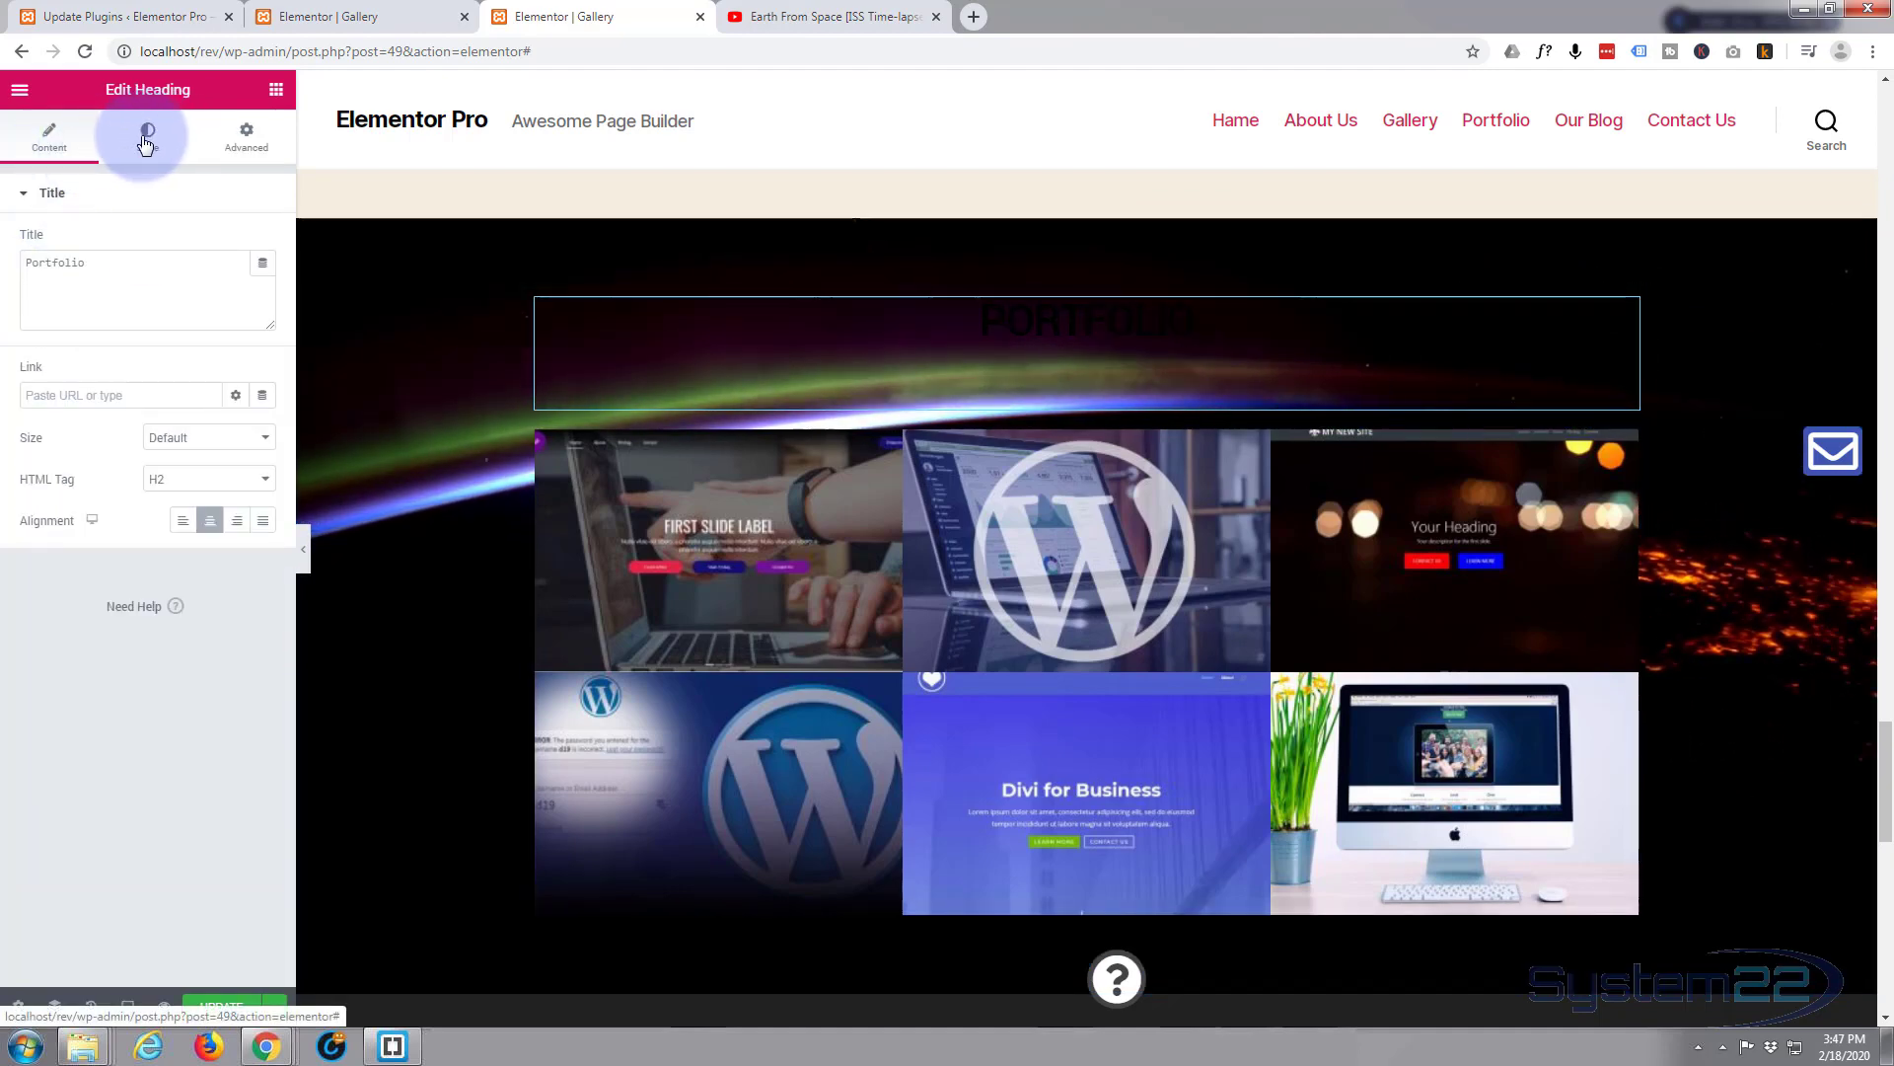
pyautogui.click(146, 138)
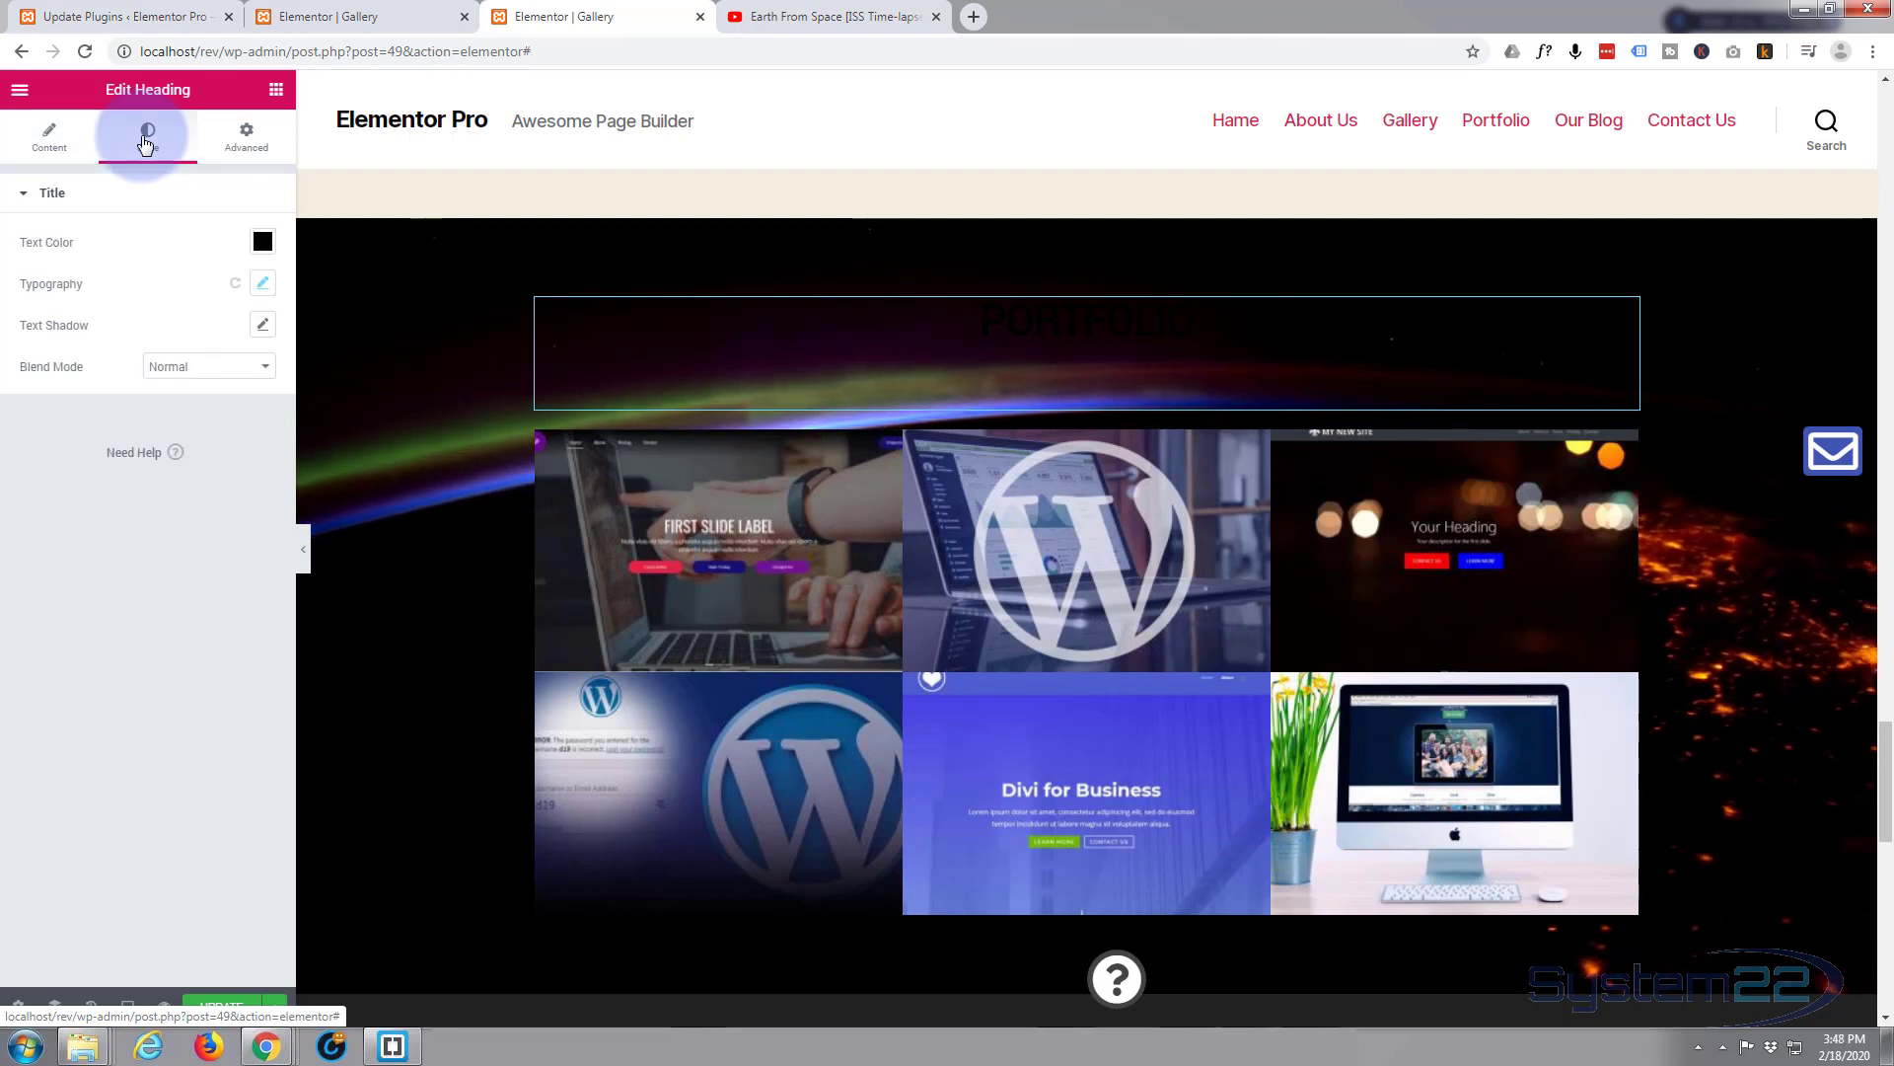
pyautogui.click(262, 242)
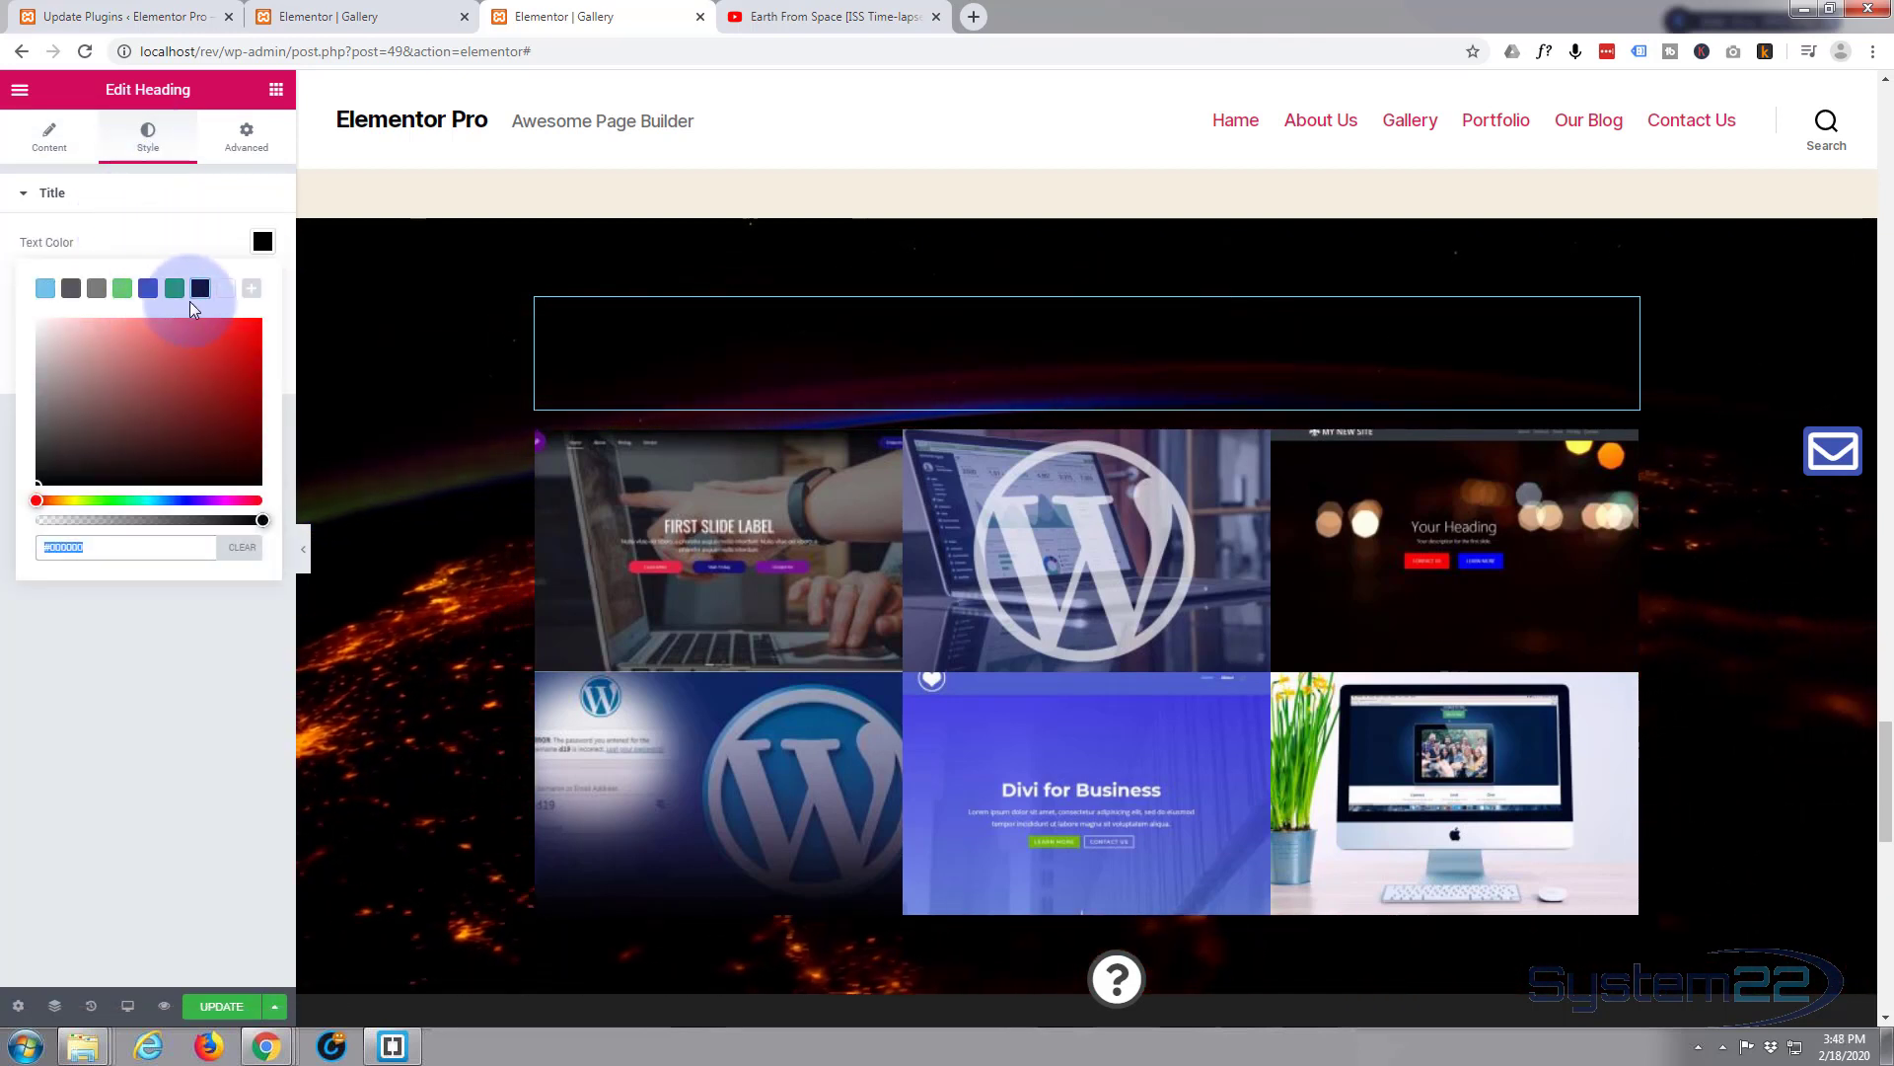
pyautogui.click(226, 287)
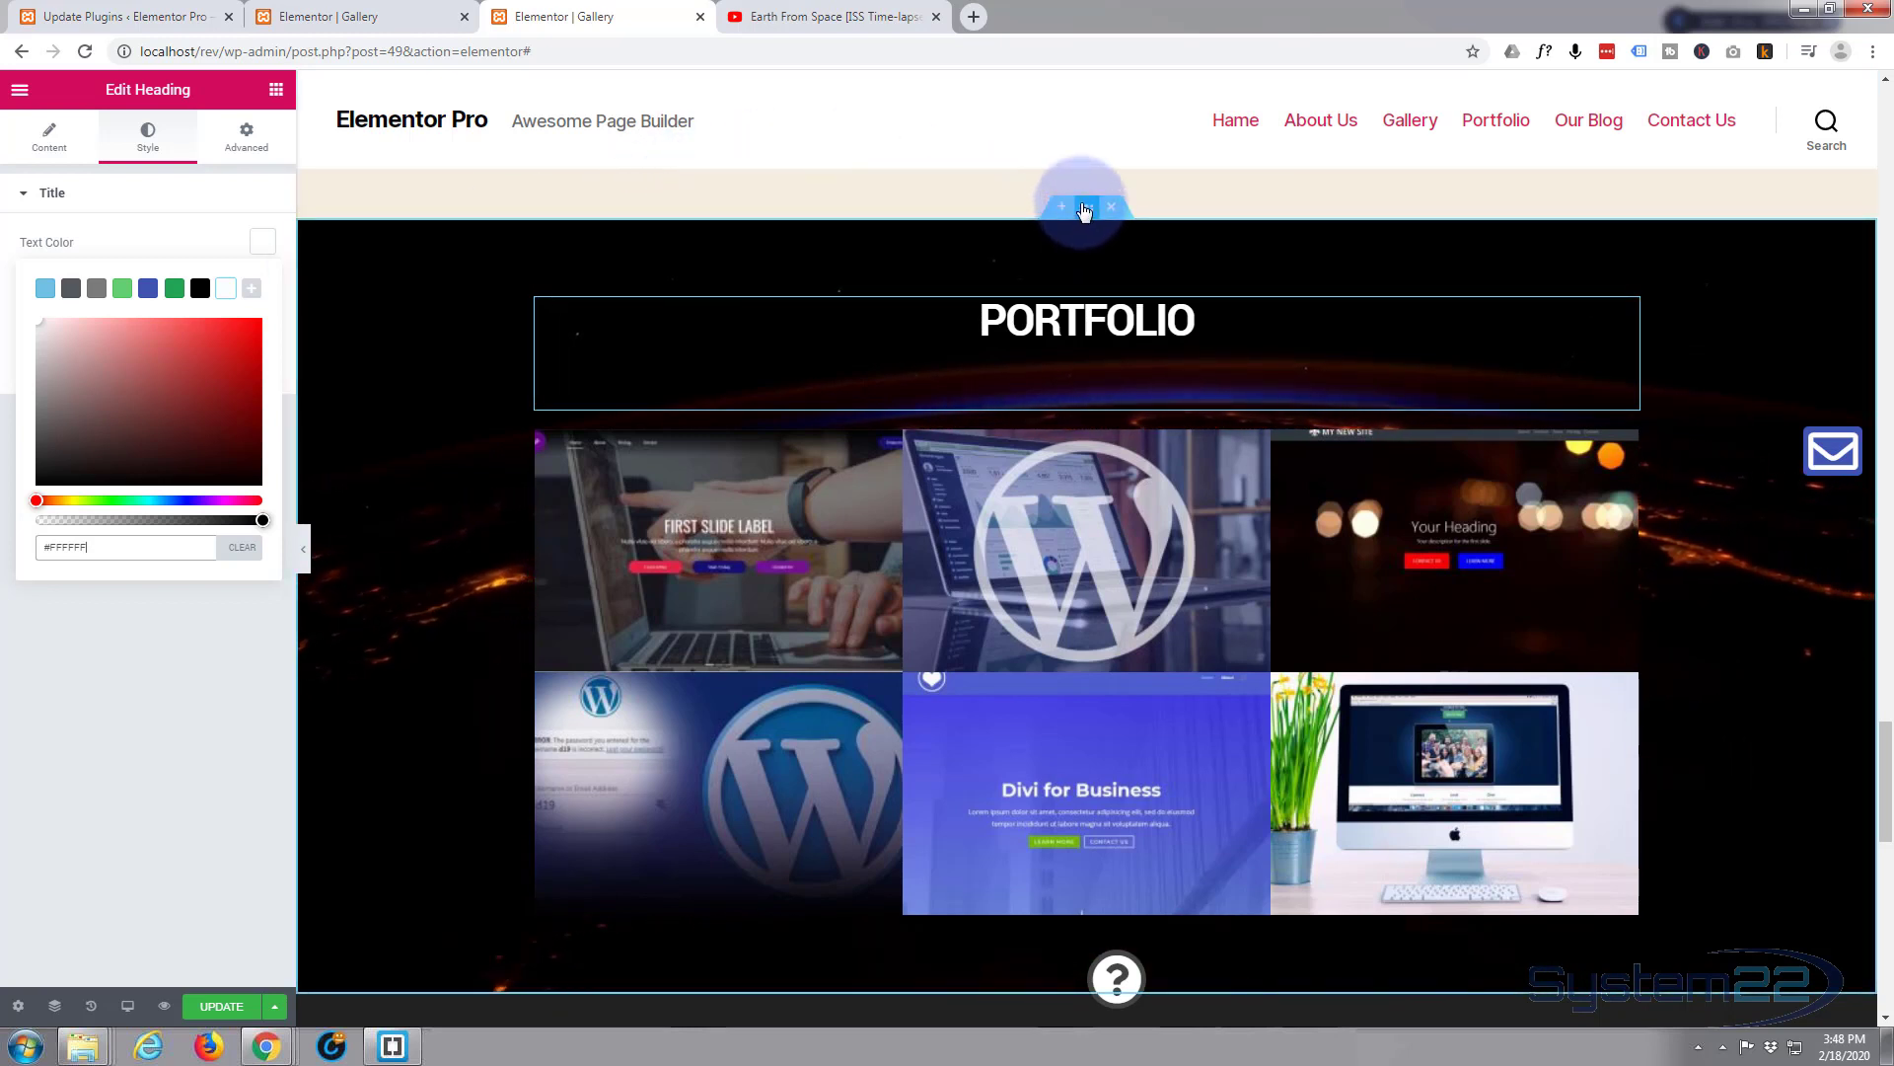
pyautogui.click(1085, 210)
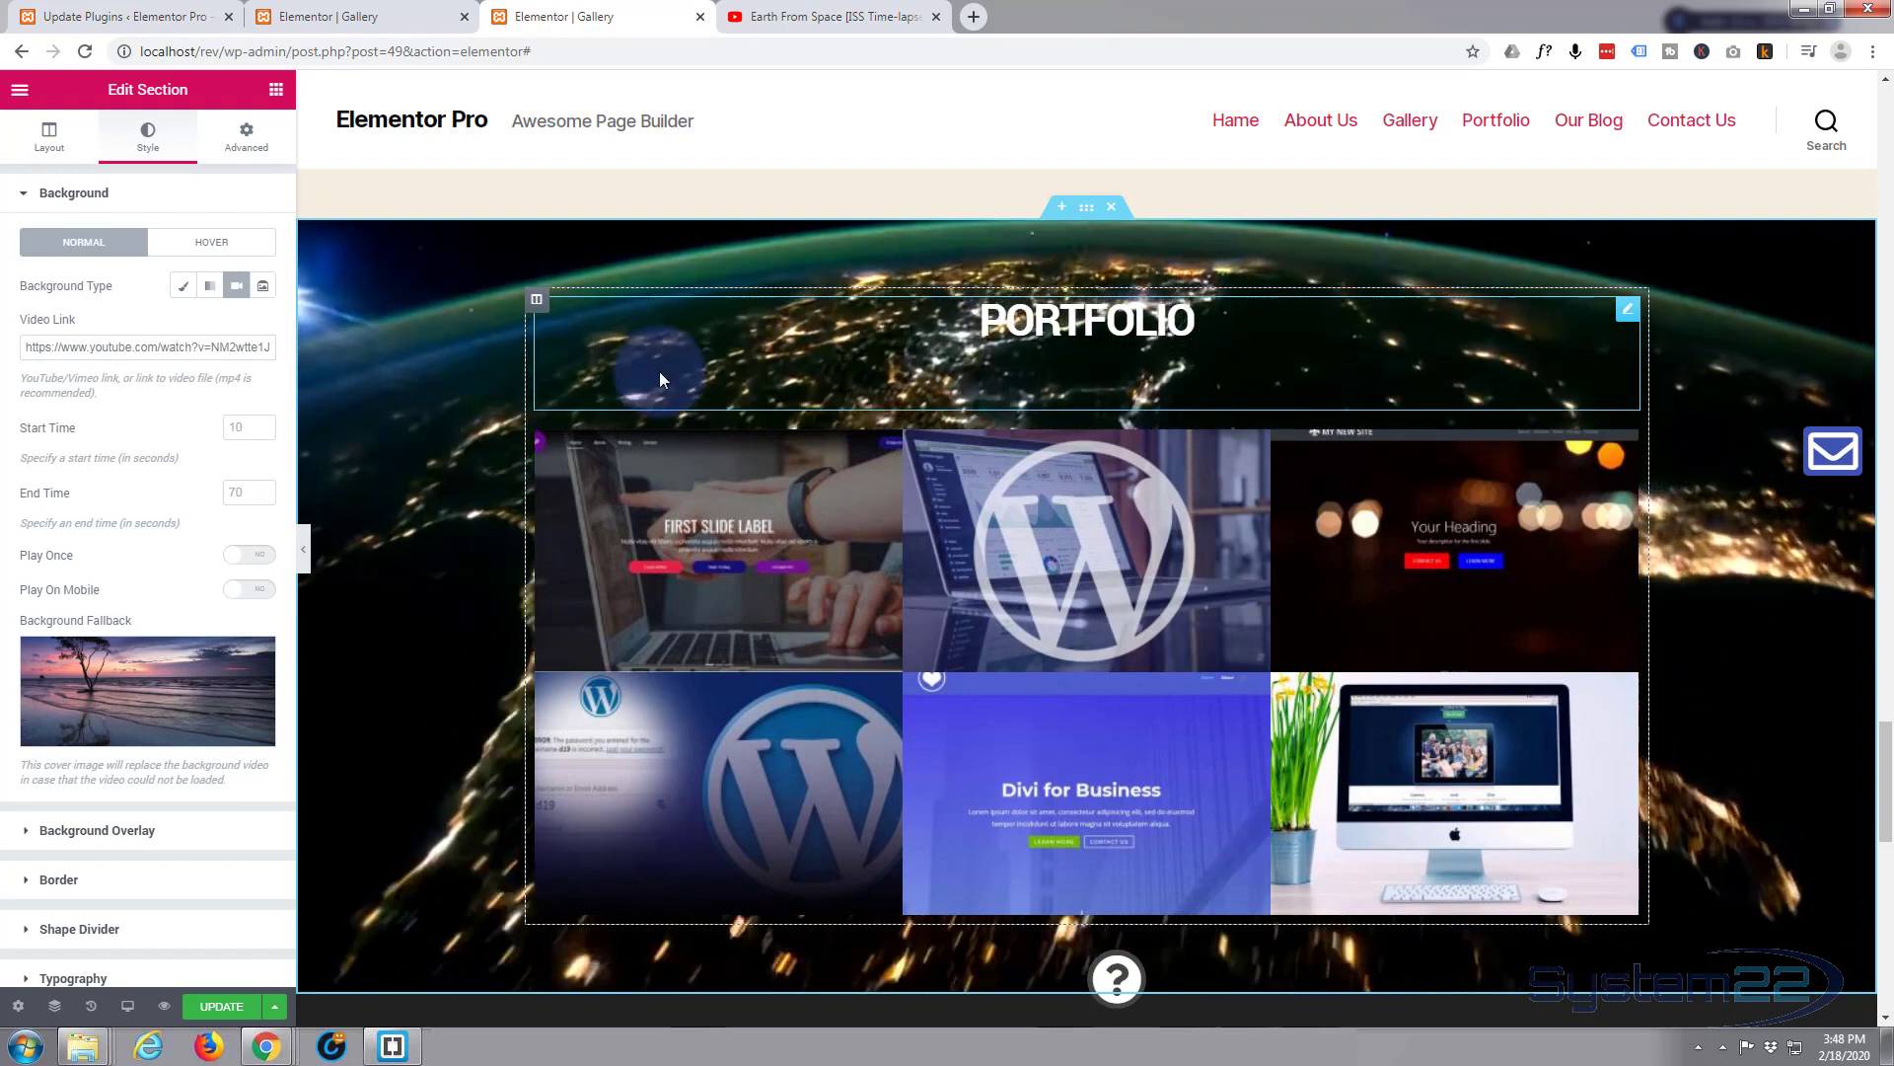
# Add a Classic black (#000000) background overlay at 0.5 opacity to the Portfolio section.
pyautogui.scroll(-2, 340, 657)
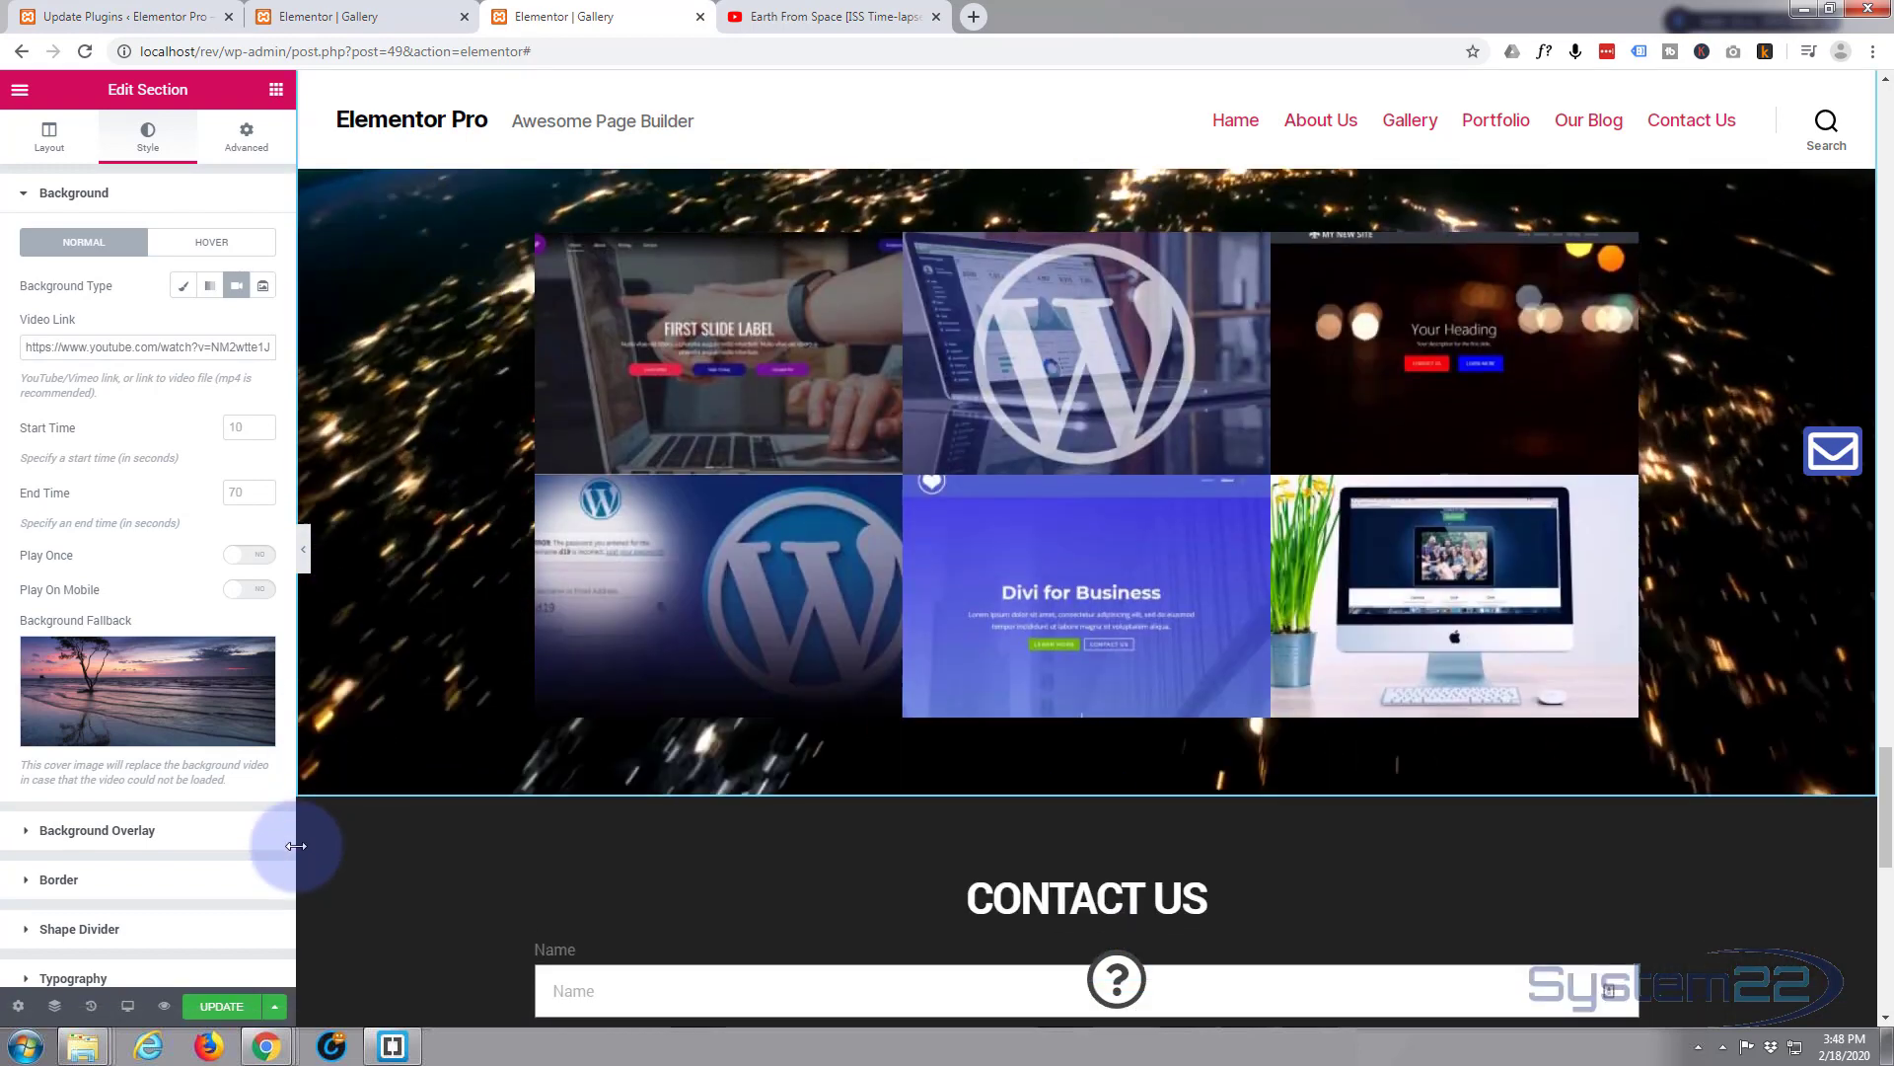
pyautogui.scroll(2, 610, 422)
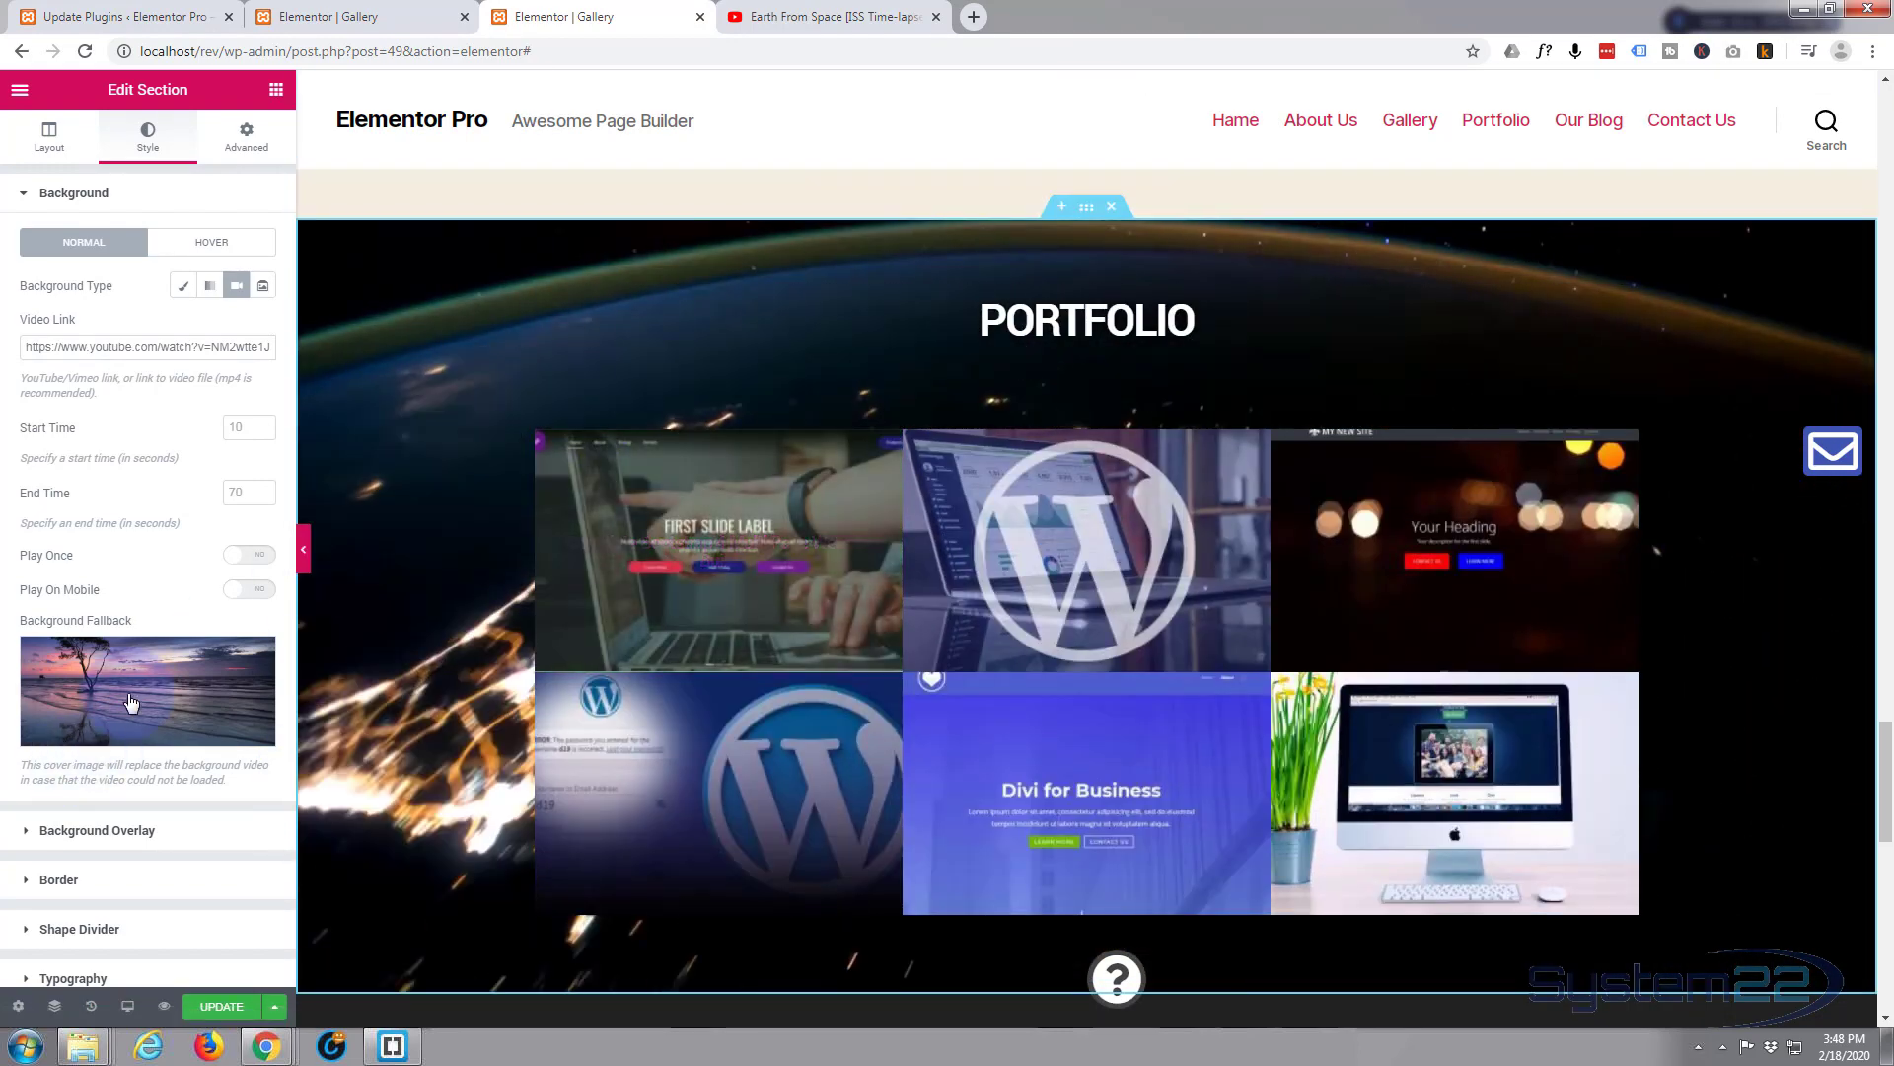
pyautogui.click(119, 834)
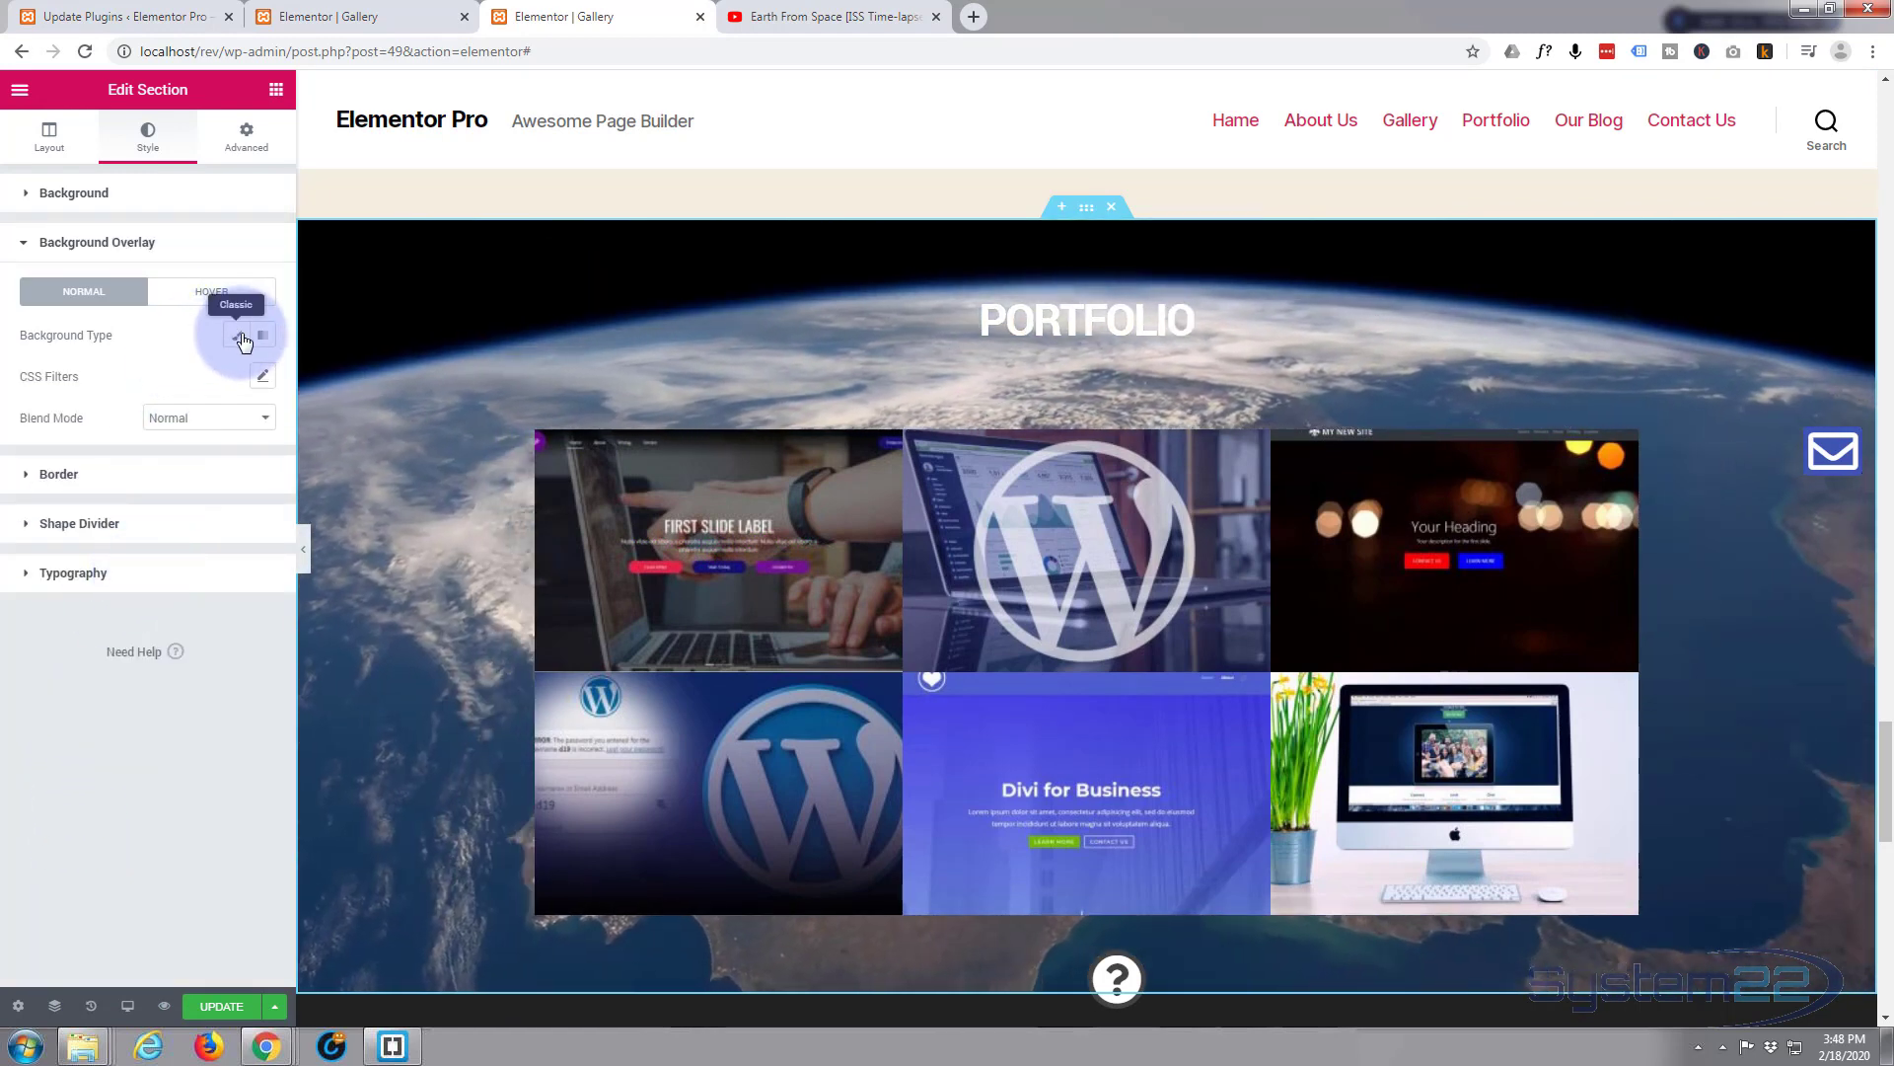
pyautogui.click(237, 337)
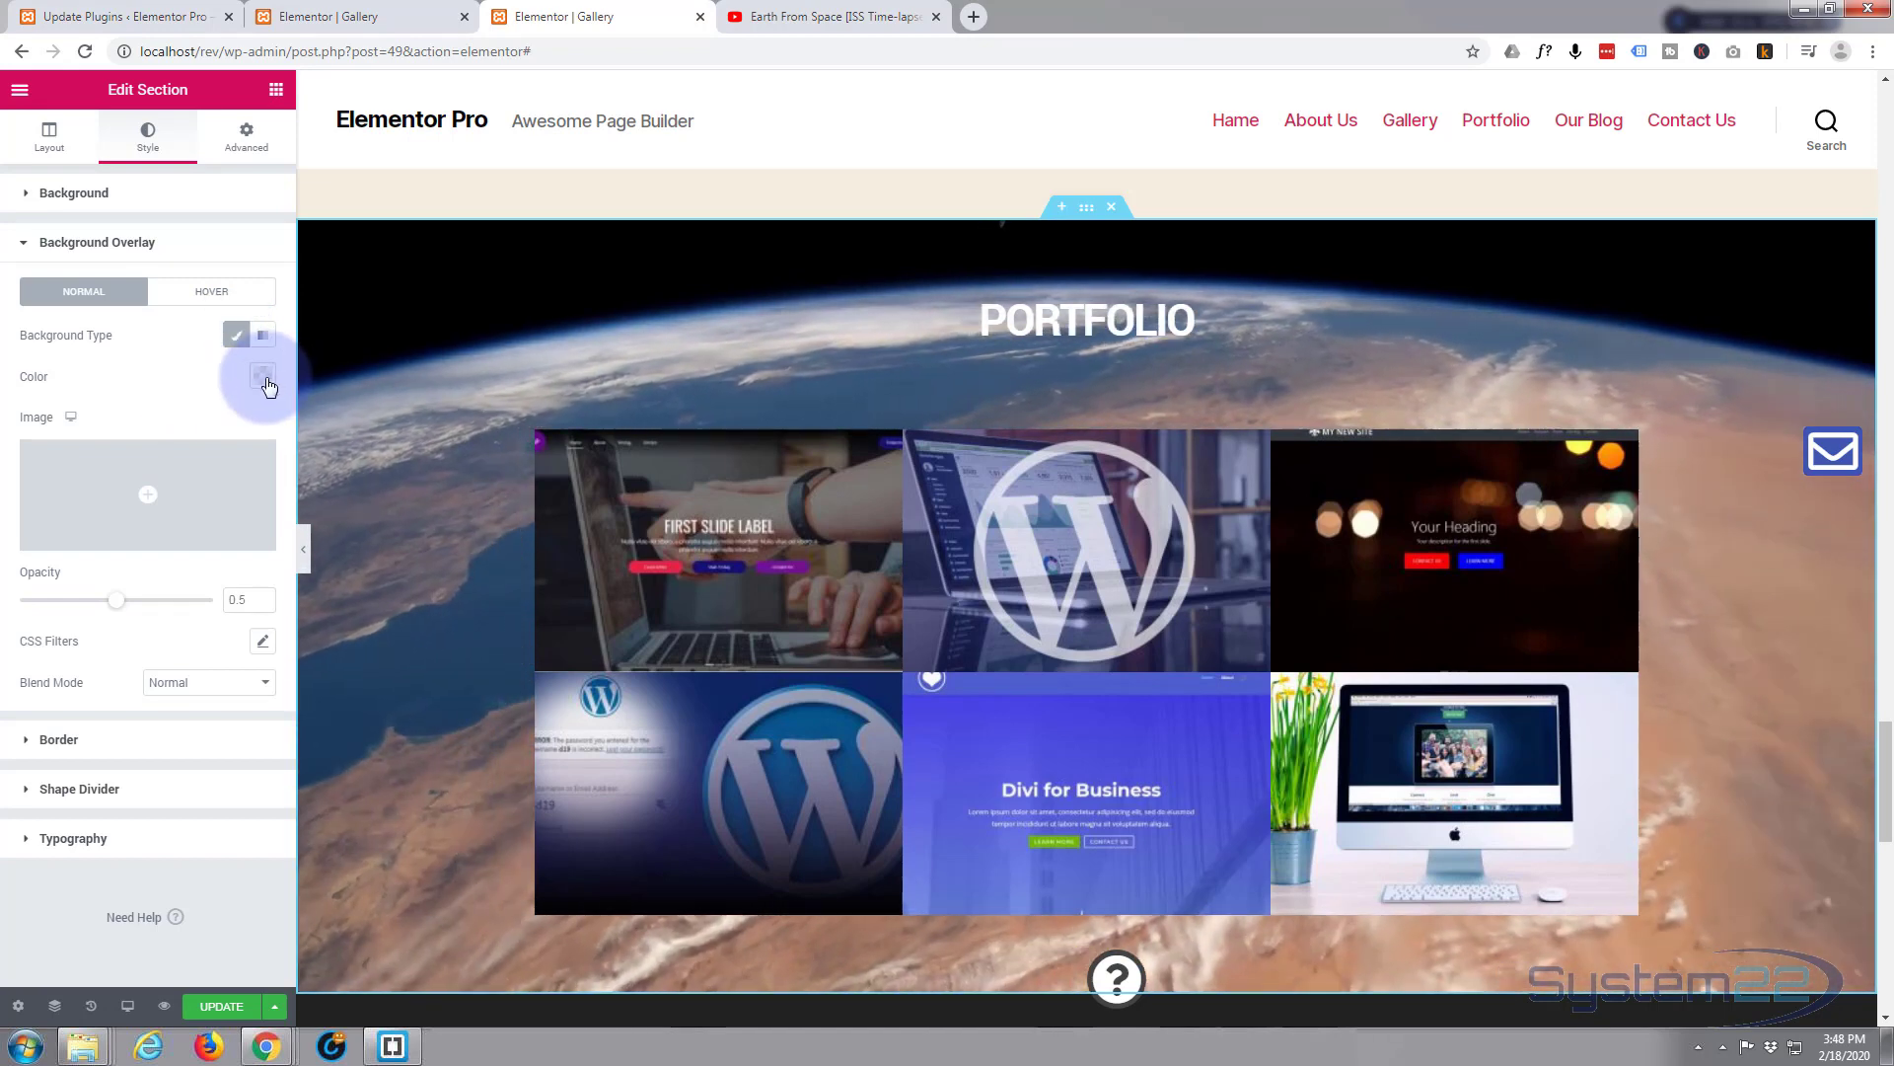
pyautogui.click(261, 377)
pyautogui.click(197, 424)
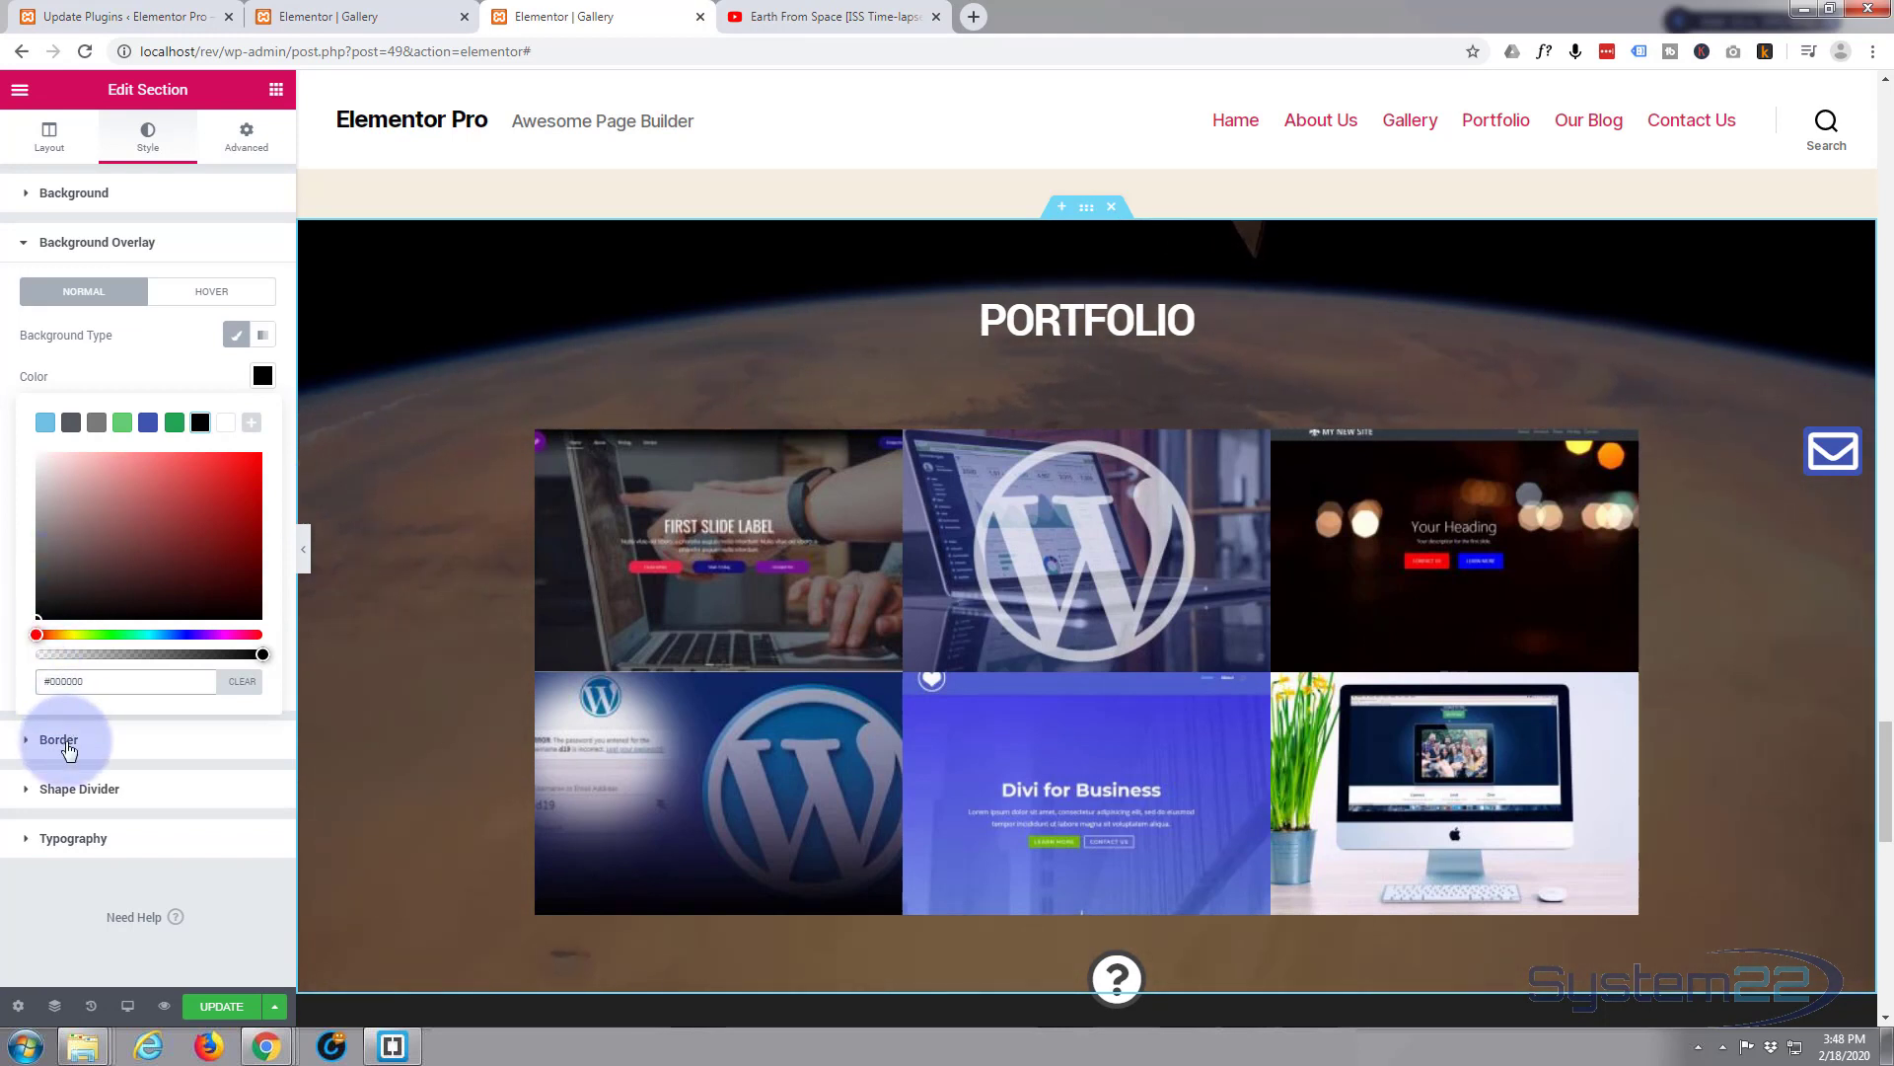
pyautogui.click(28, 748)
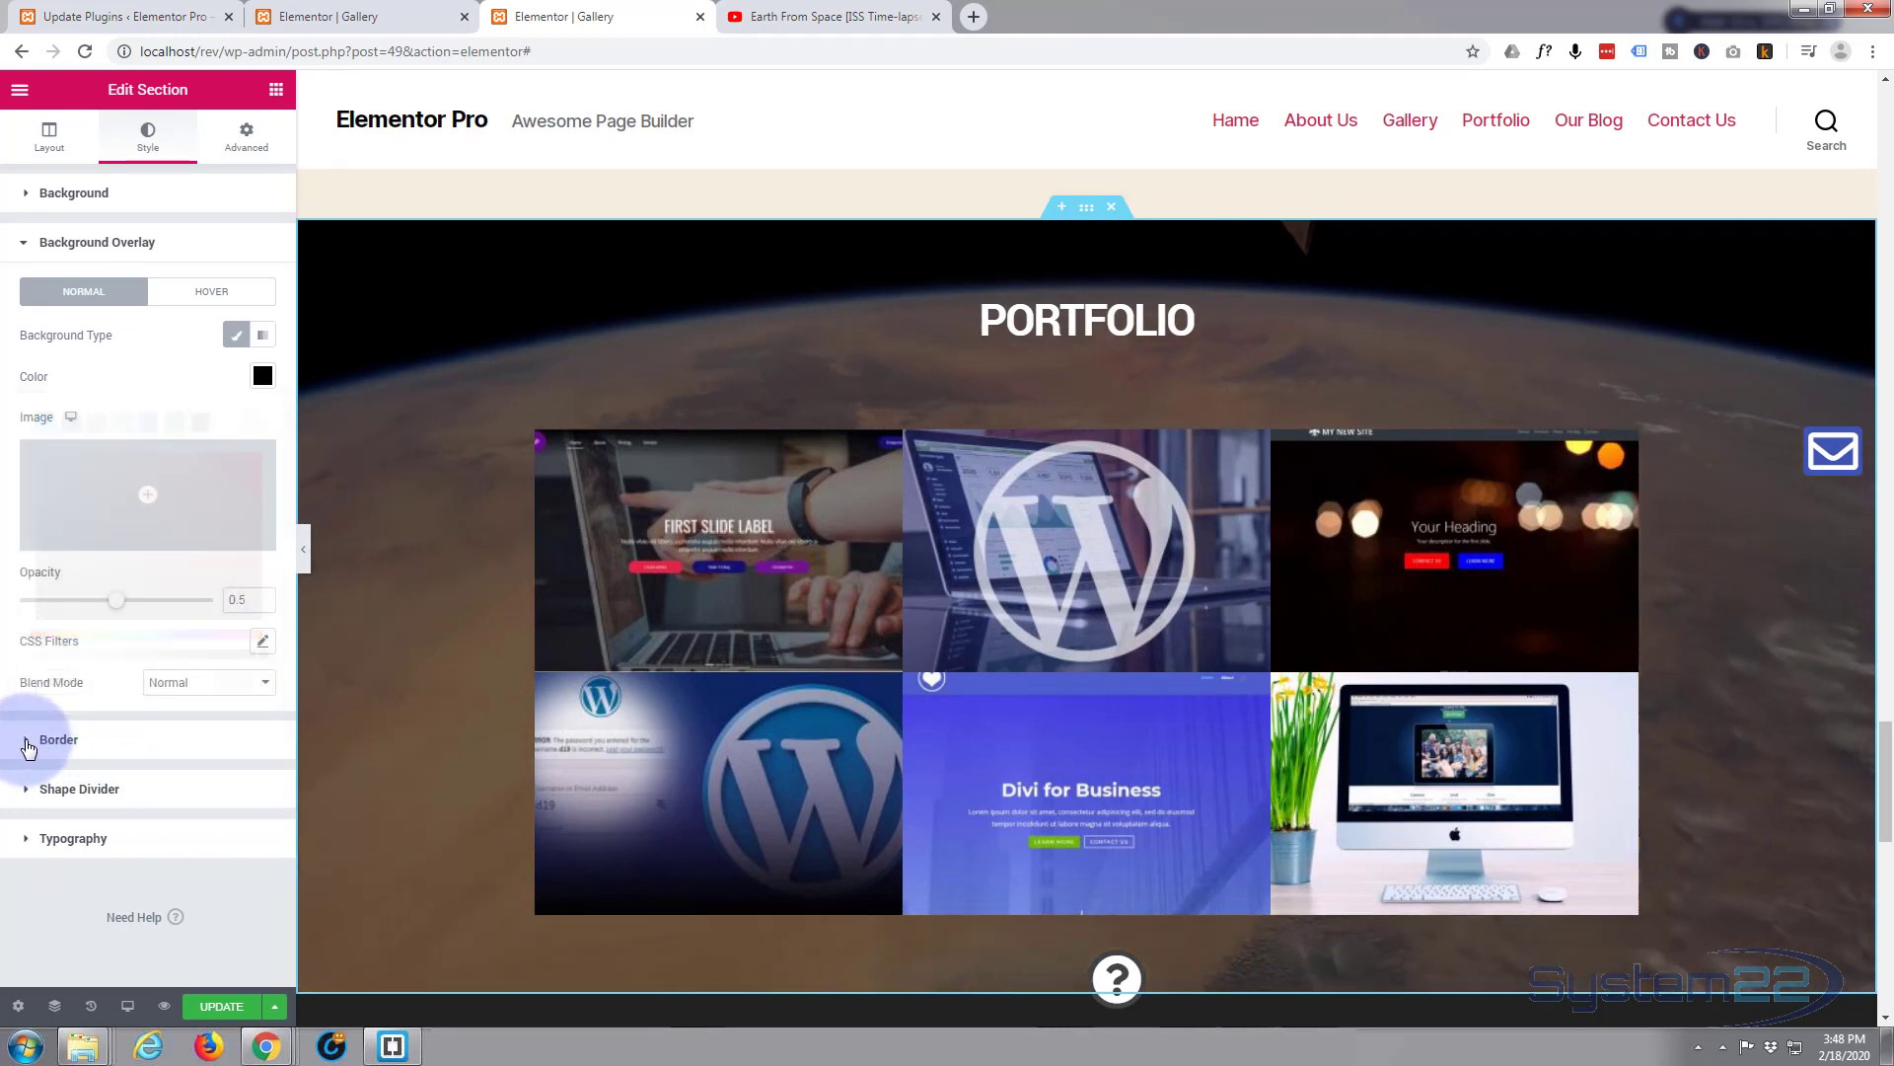
pyautogui.click(28, 745)
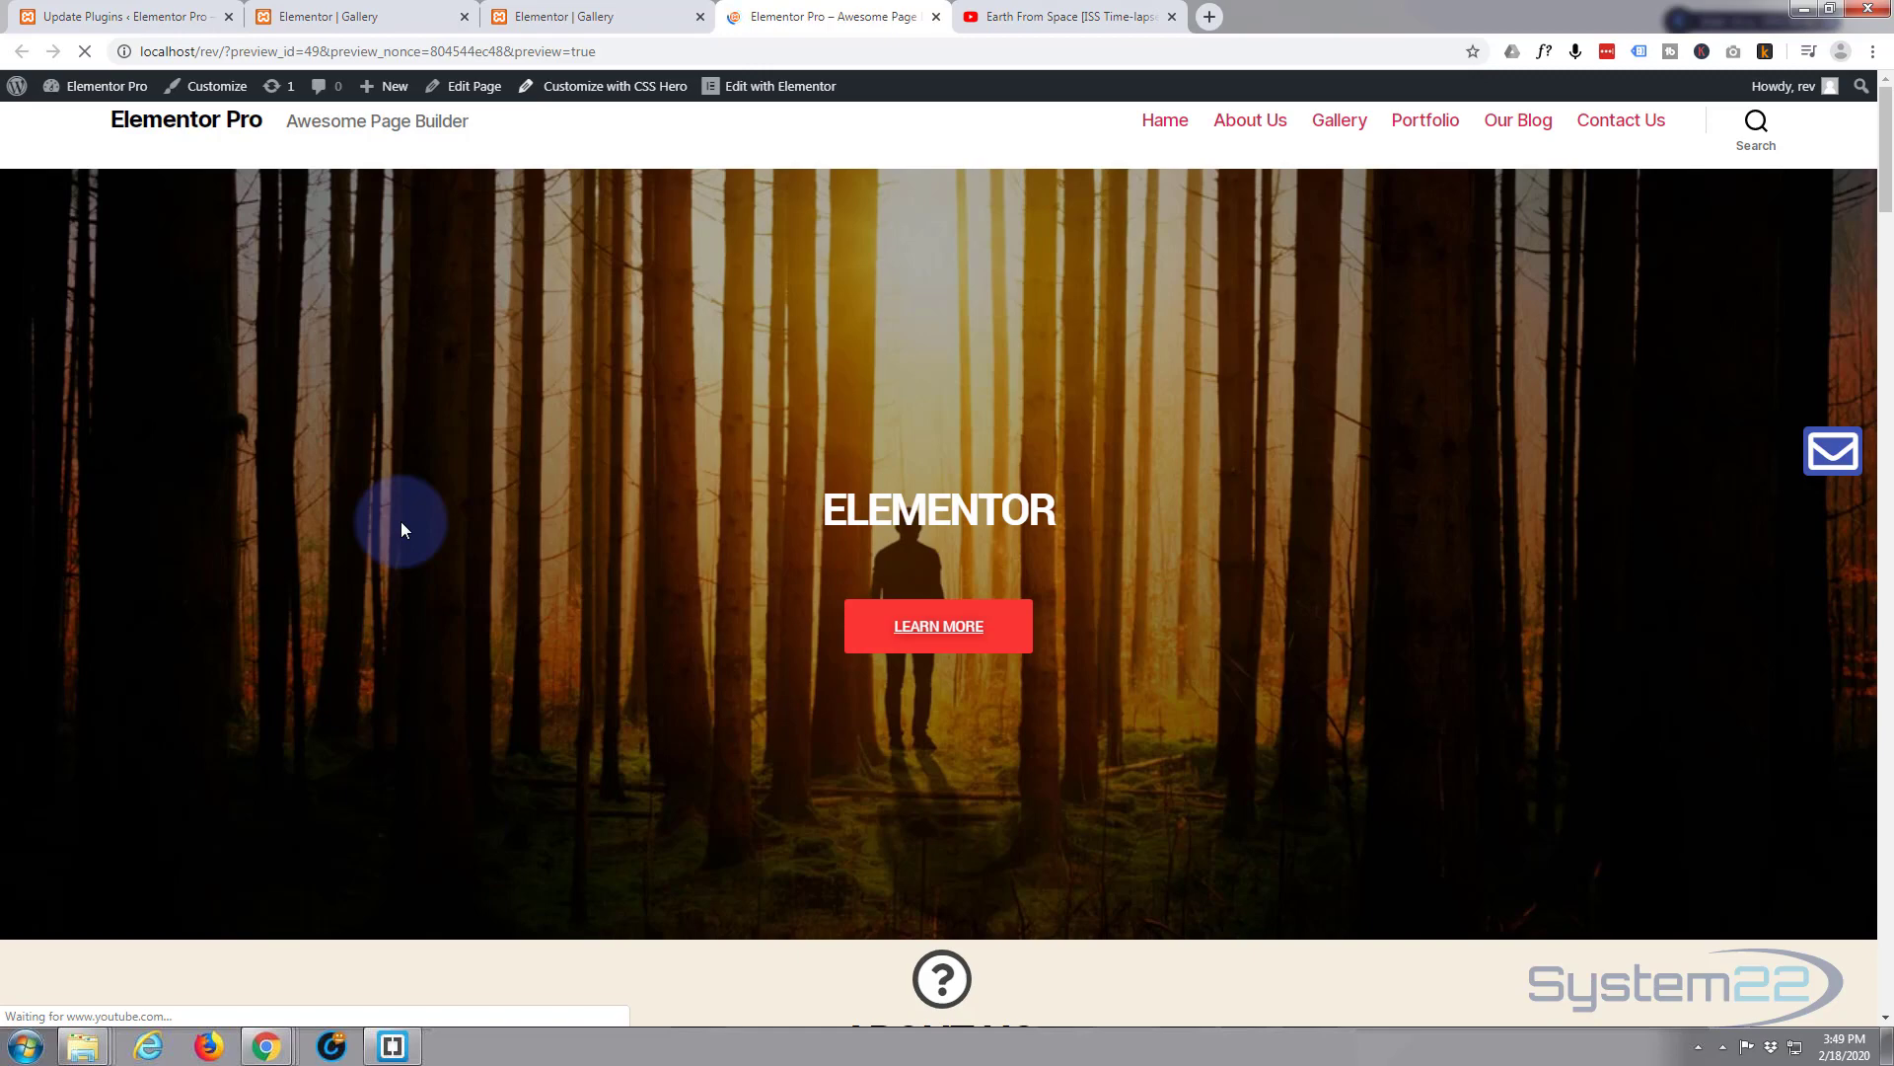
# Scroll the live preview down to the Portfolio section with its darkened video background.
pyautogui.scroll(-15, 400, 521)
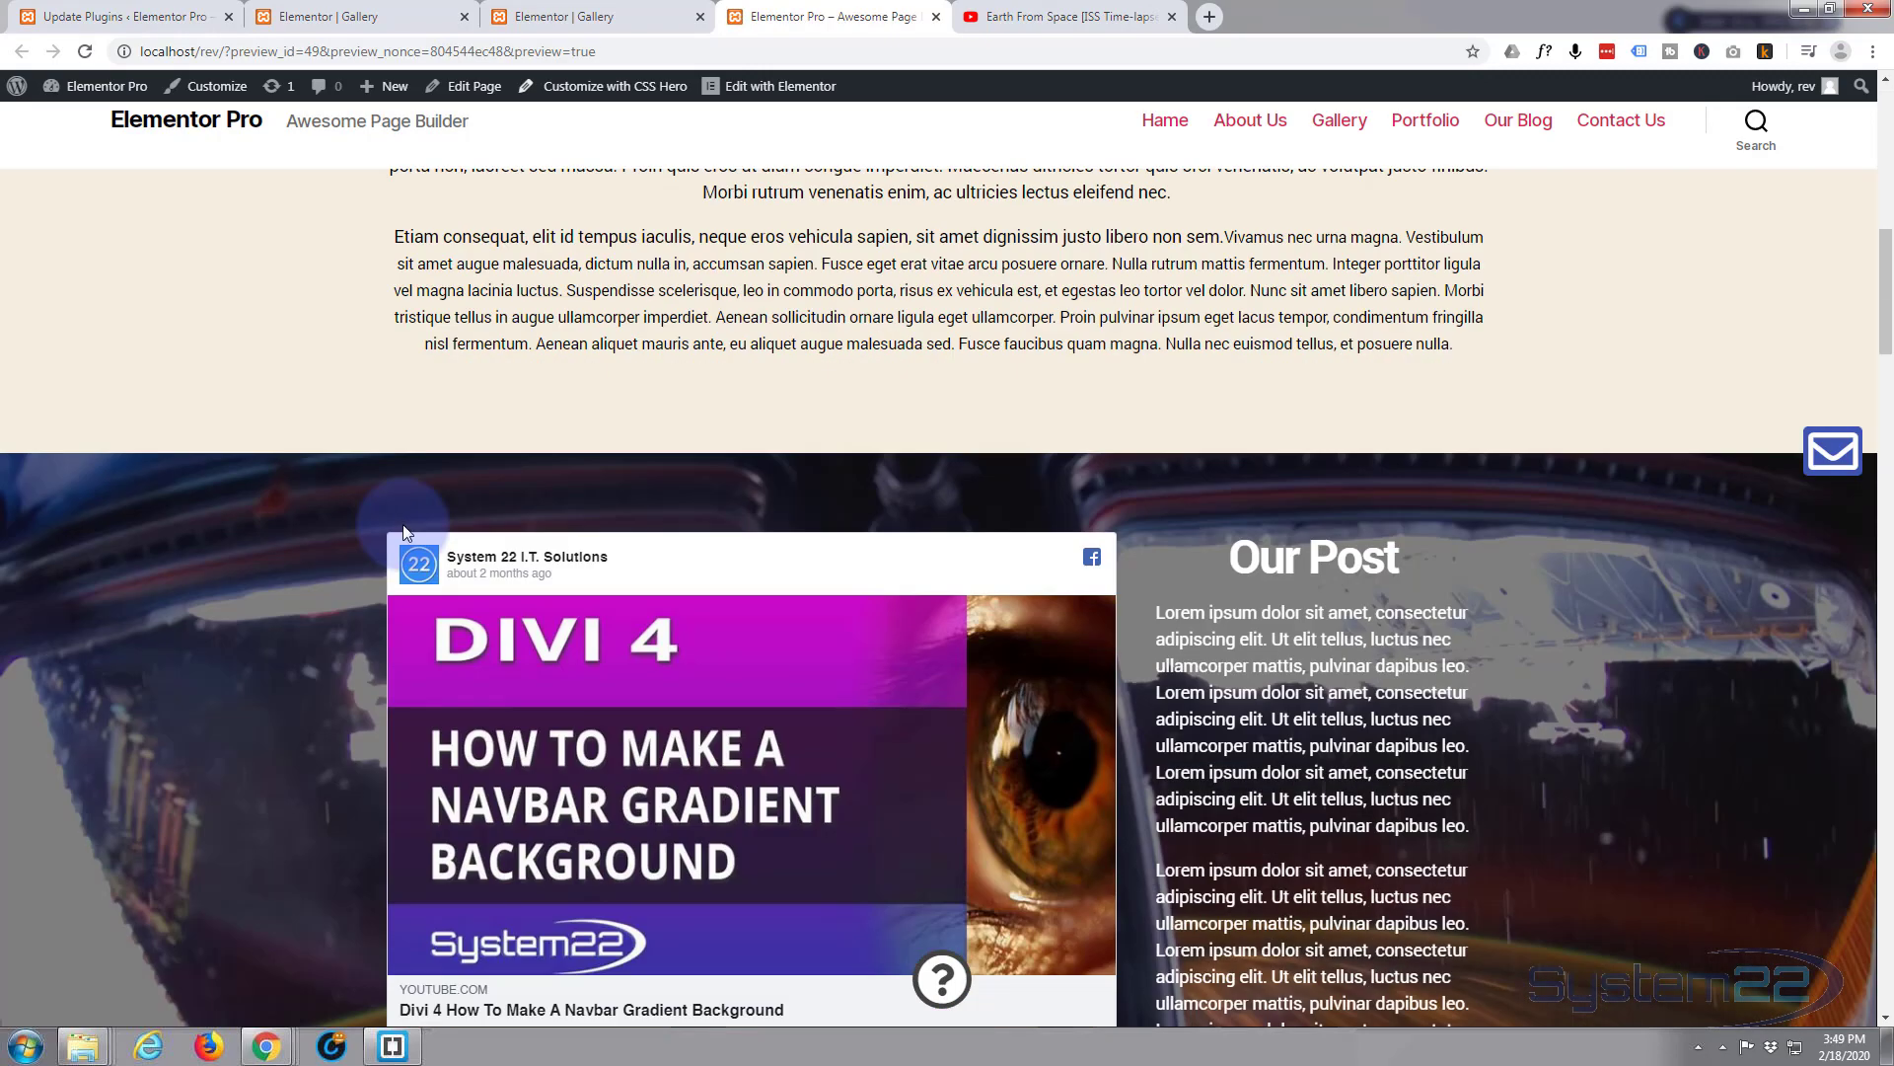
pyautogui.scroll(-20, 402, 525)
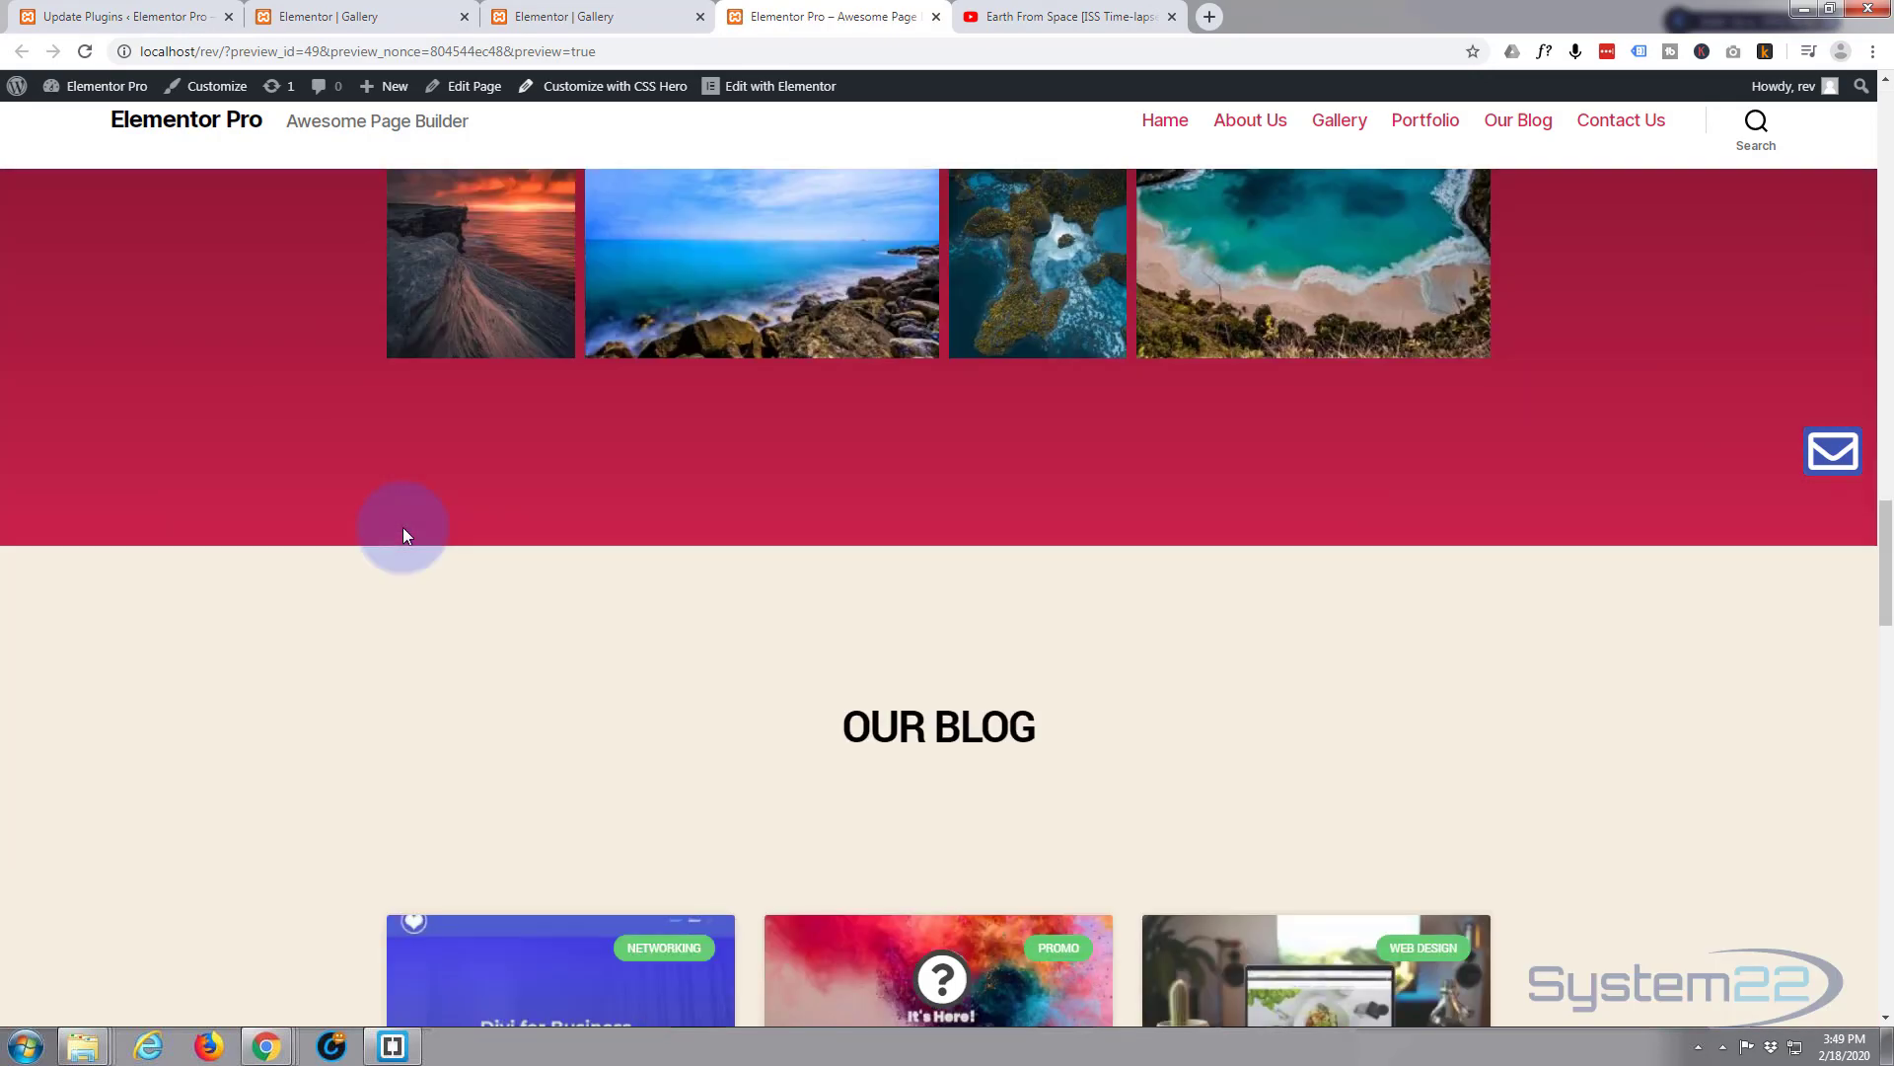
pyautogui.scroll(-12, 402, 535)
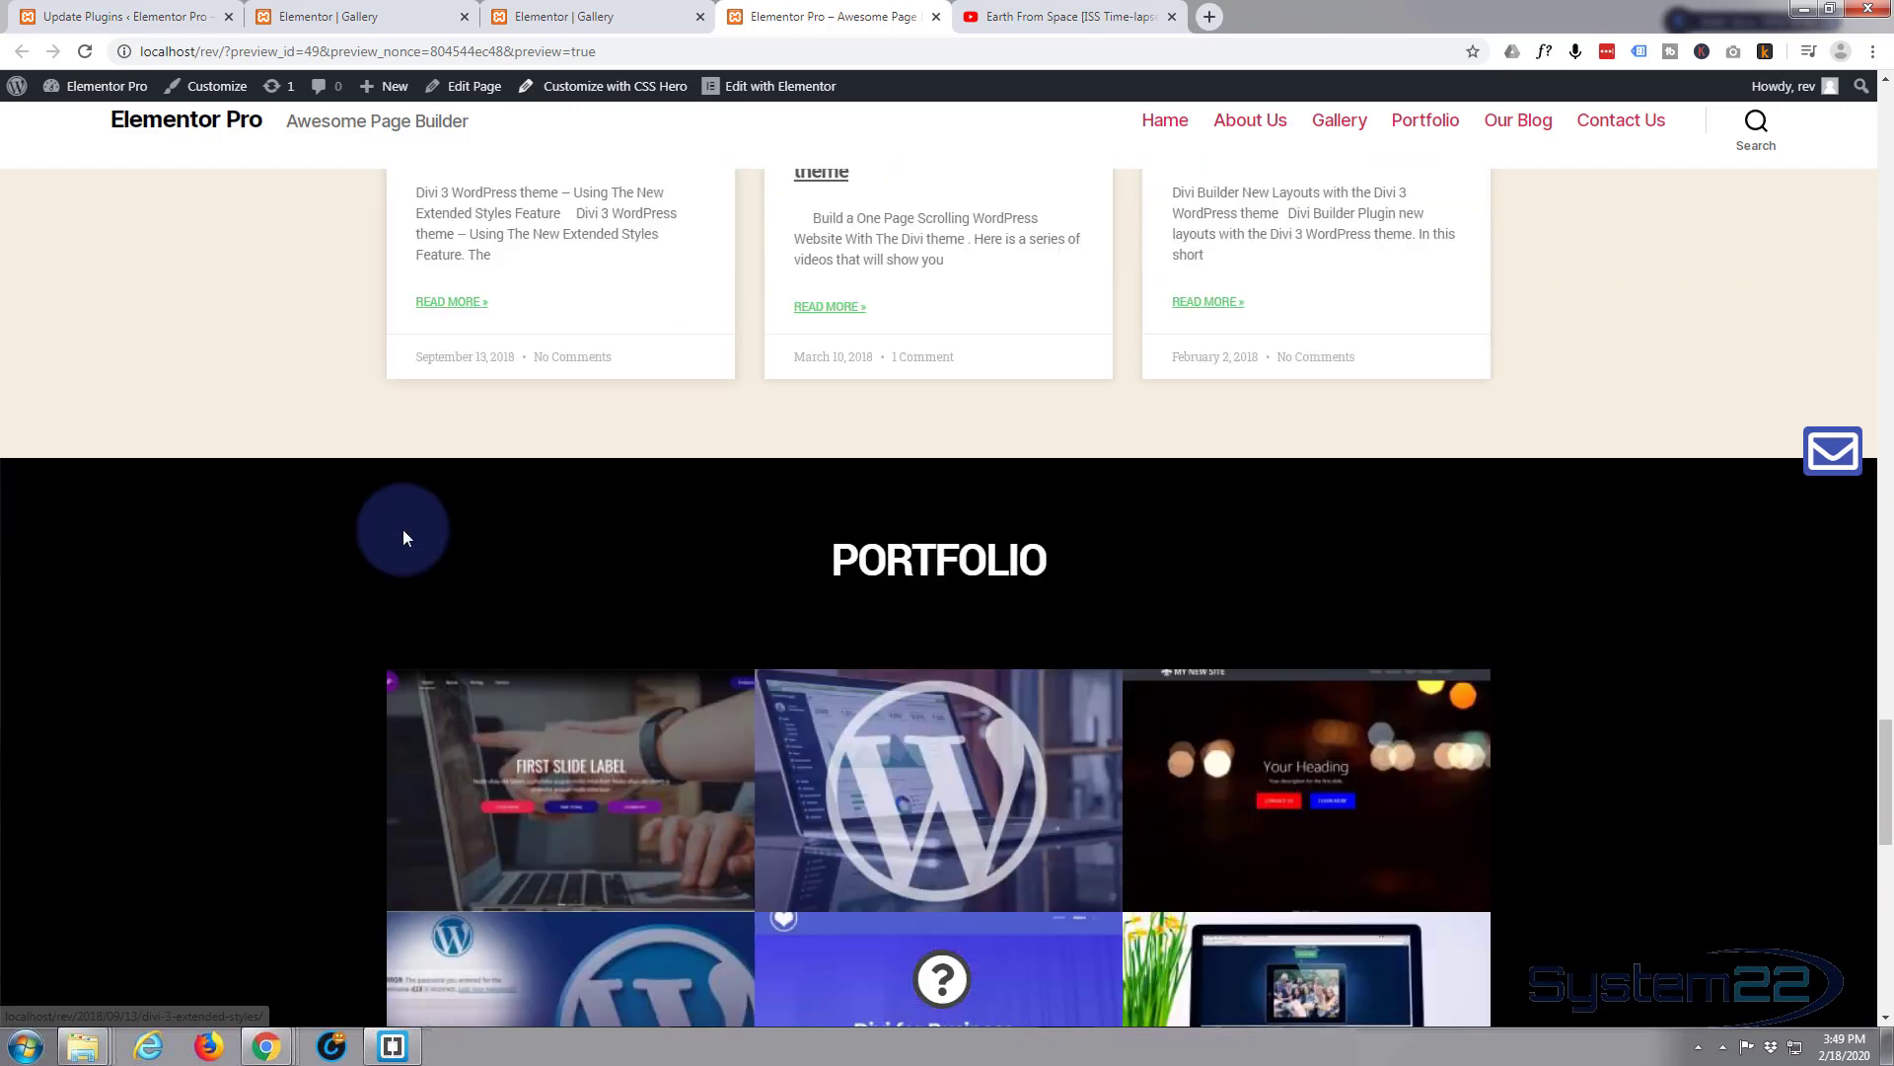
pyautogui.scroll(-2, 401, 529)
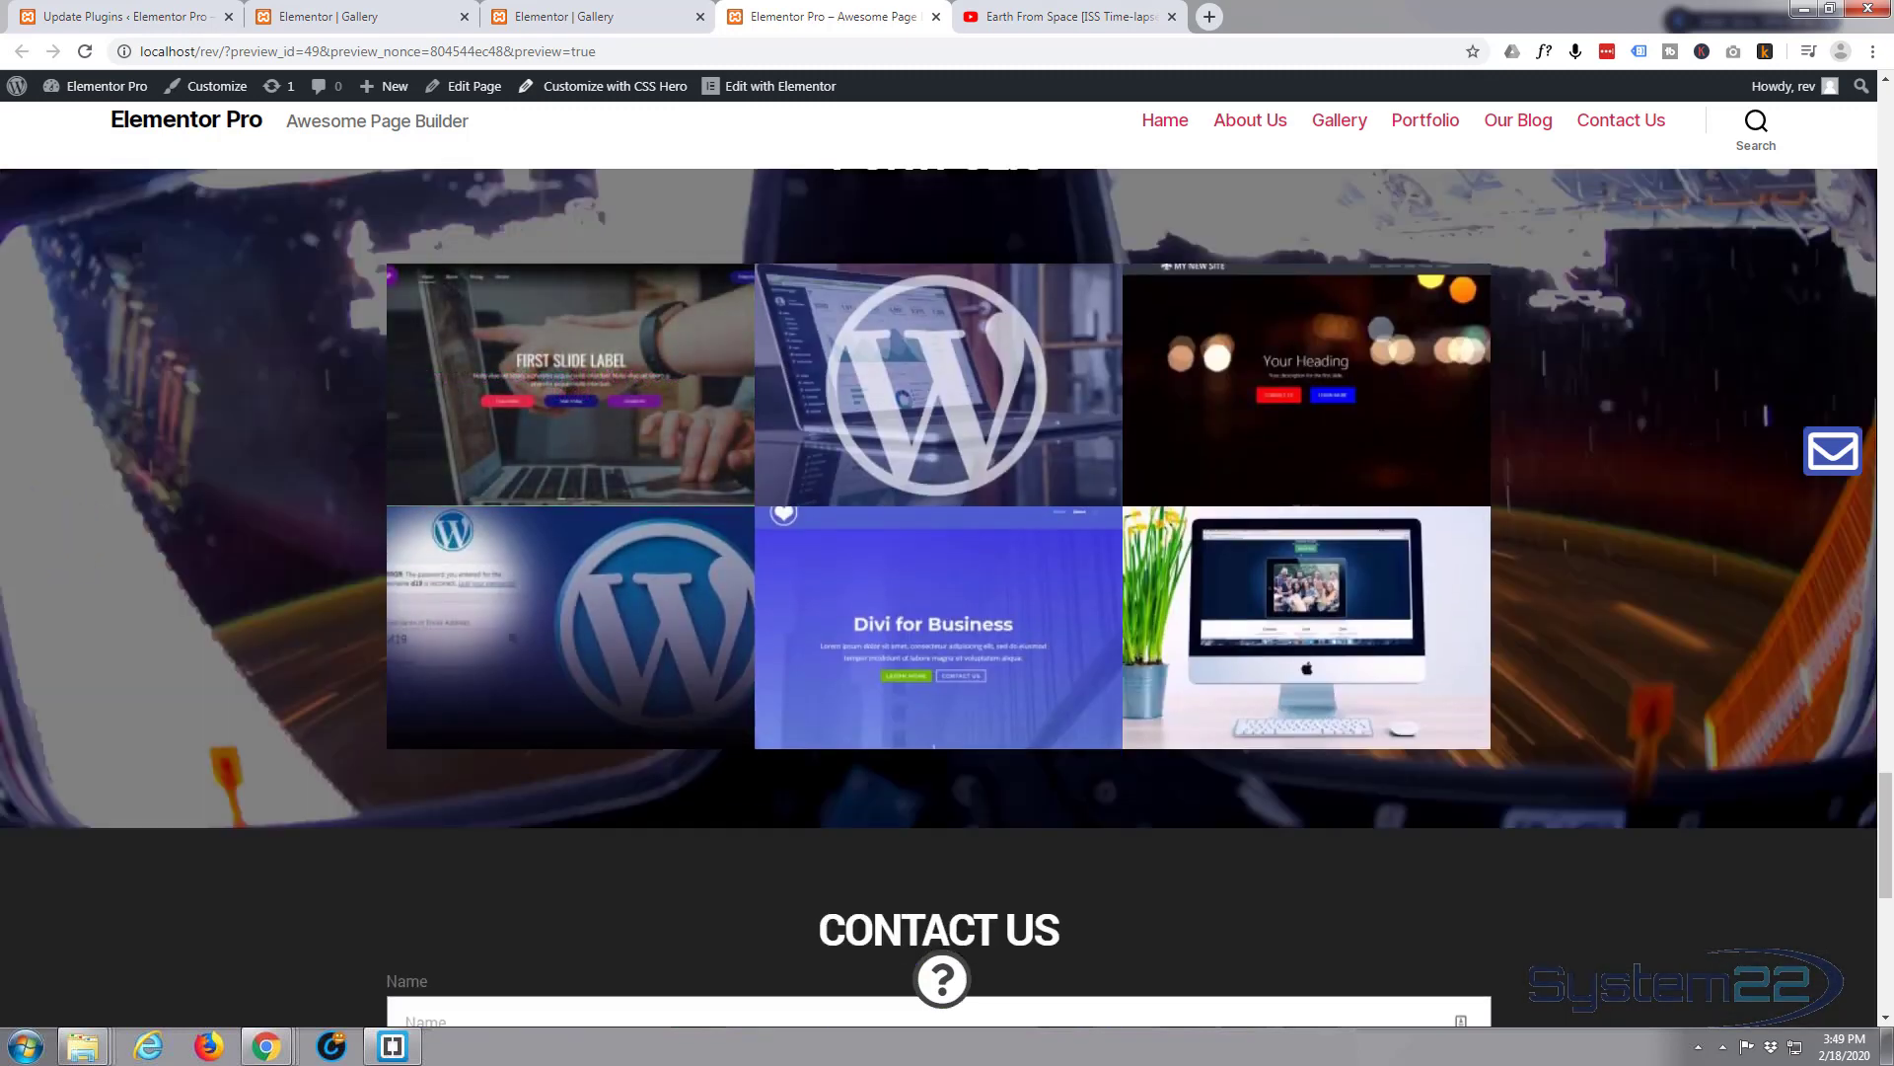
pyautogui.scroll(2, 44, 588)
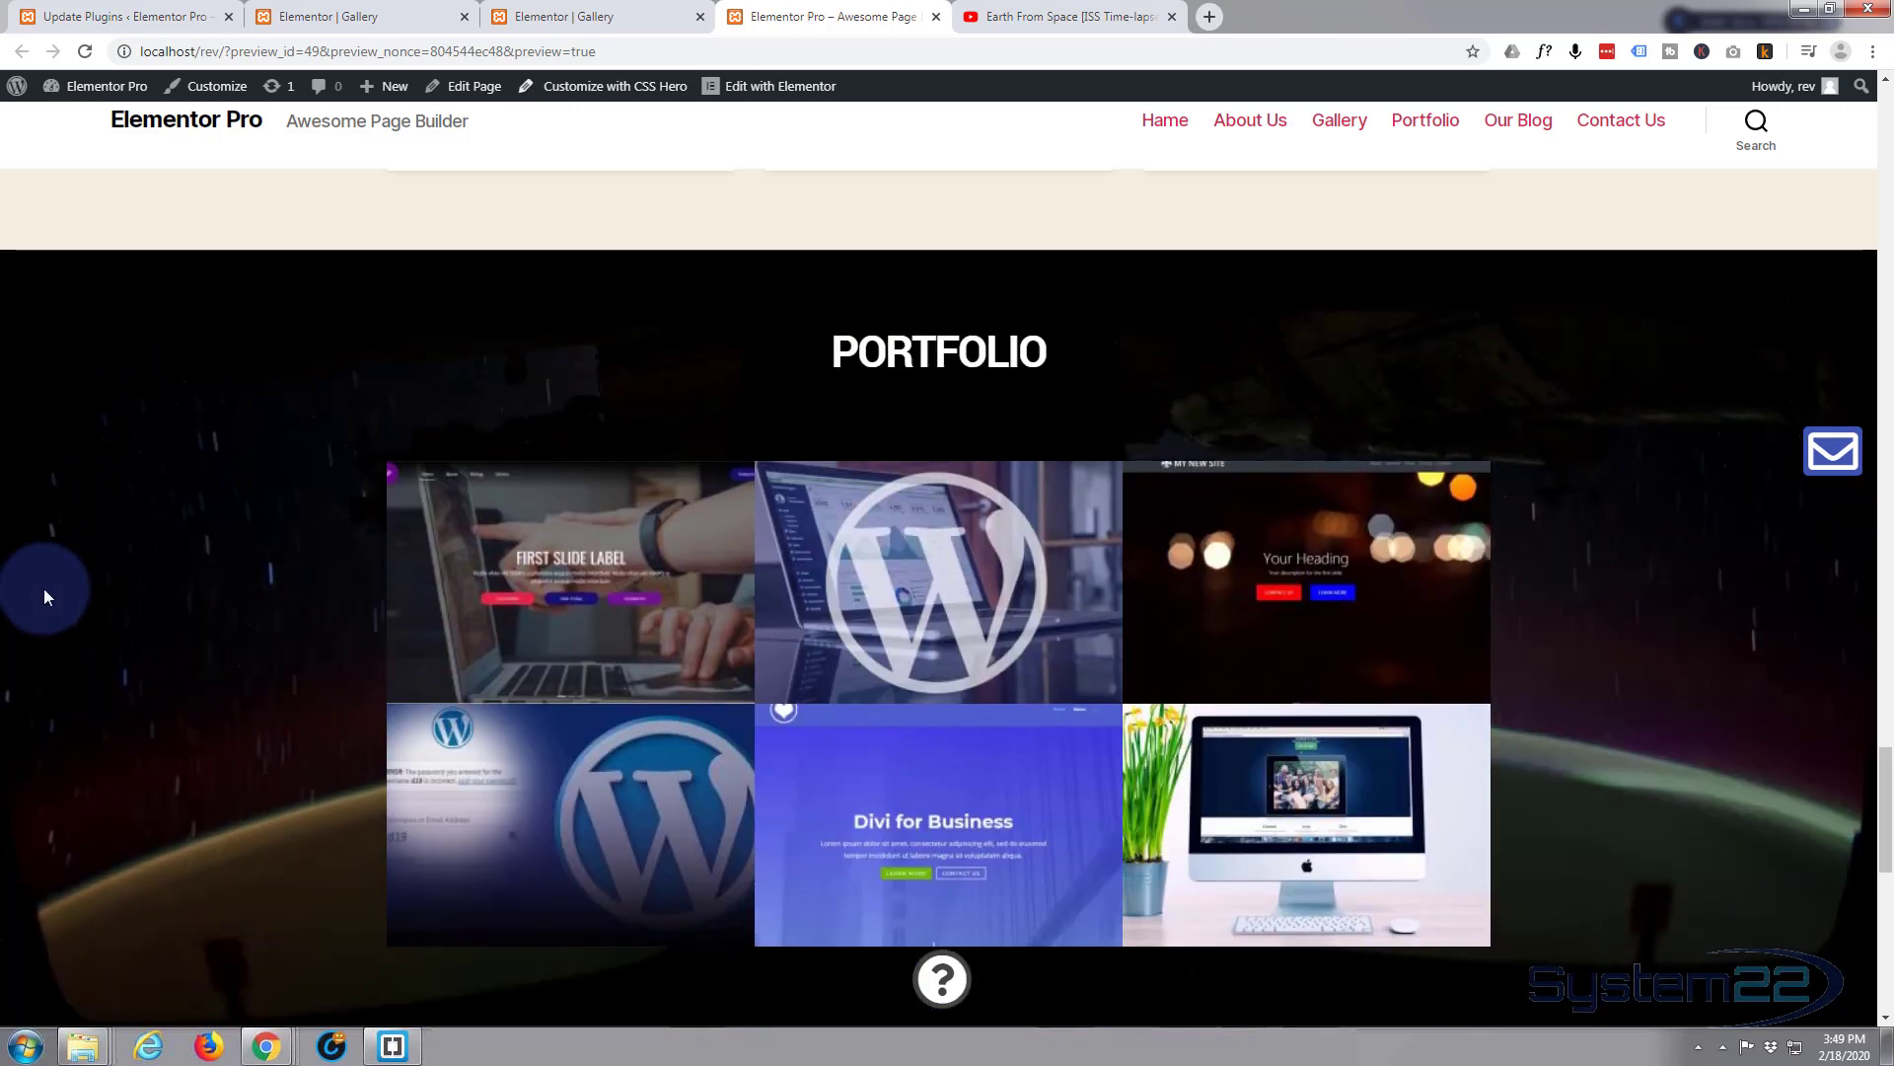
pyautogui.scroll(-1, 43, 584)
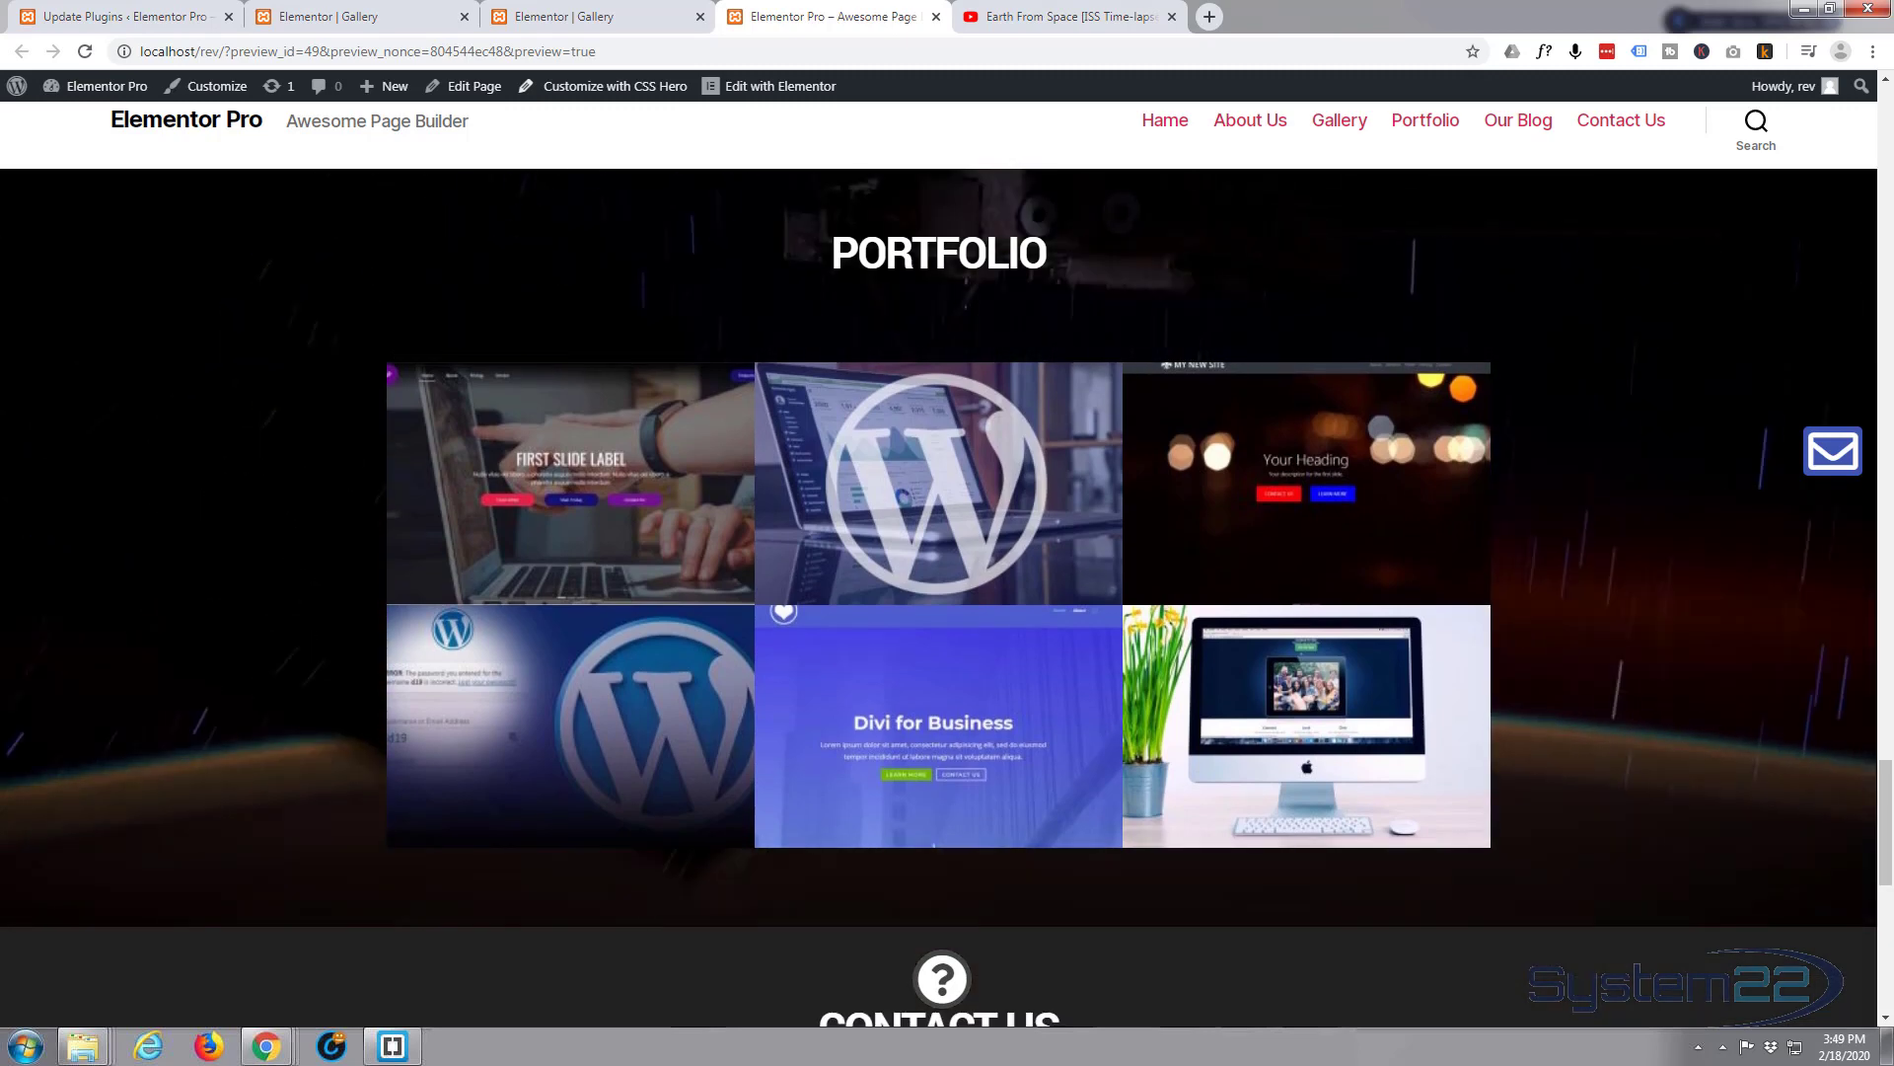